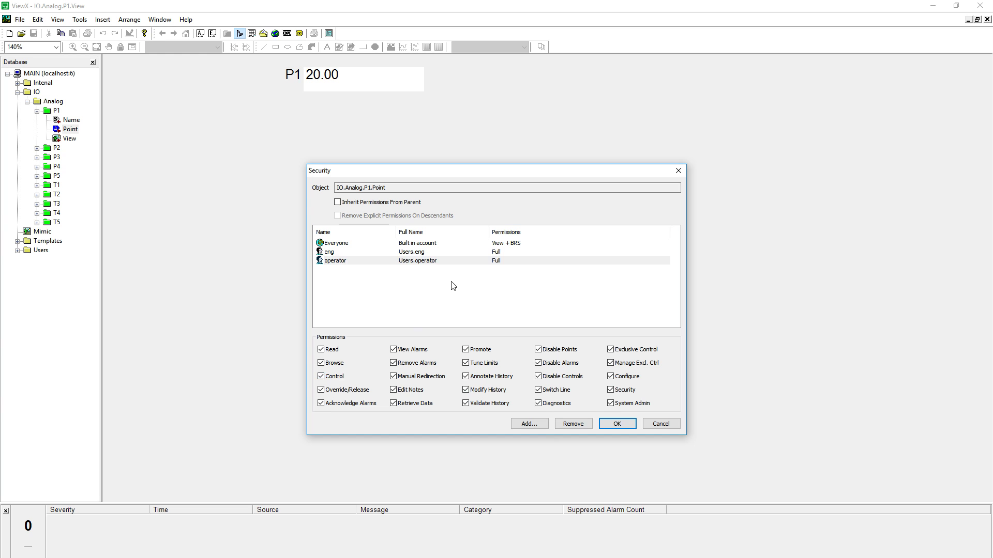
Apply P1's operator Full security, then give the operator Control (Full) on P2's Point, accepting both warnings
left_click(620, 425)
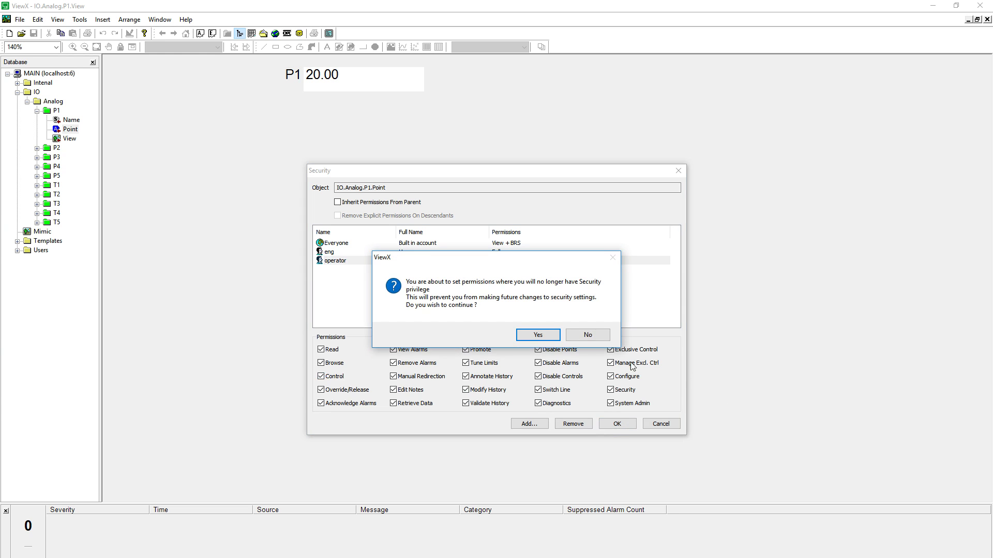
left_click(541, 336)
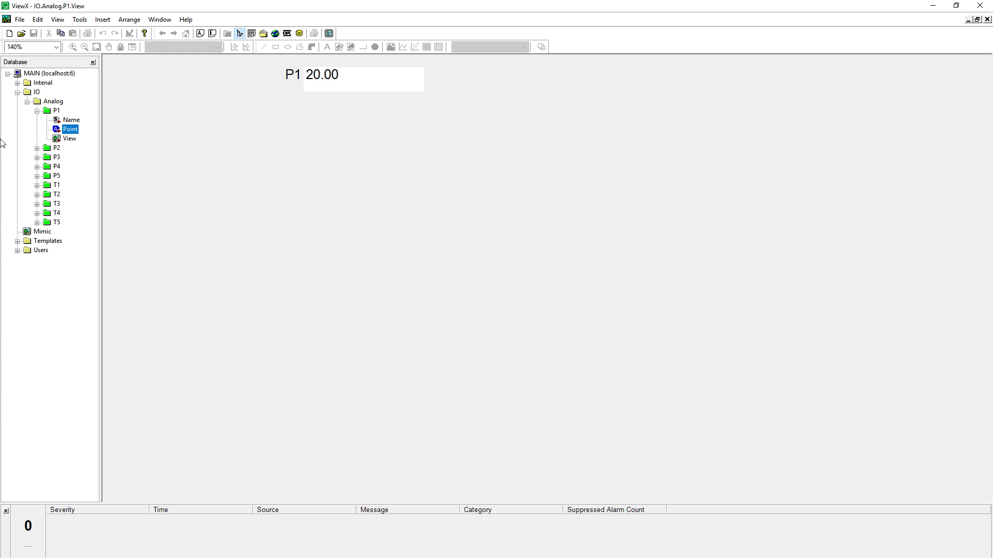
double_click(51, 150)
right_click(66, 166)
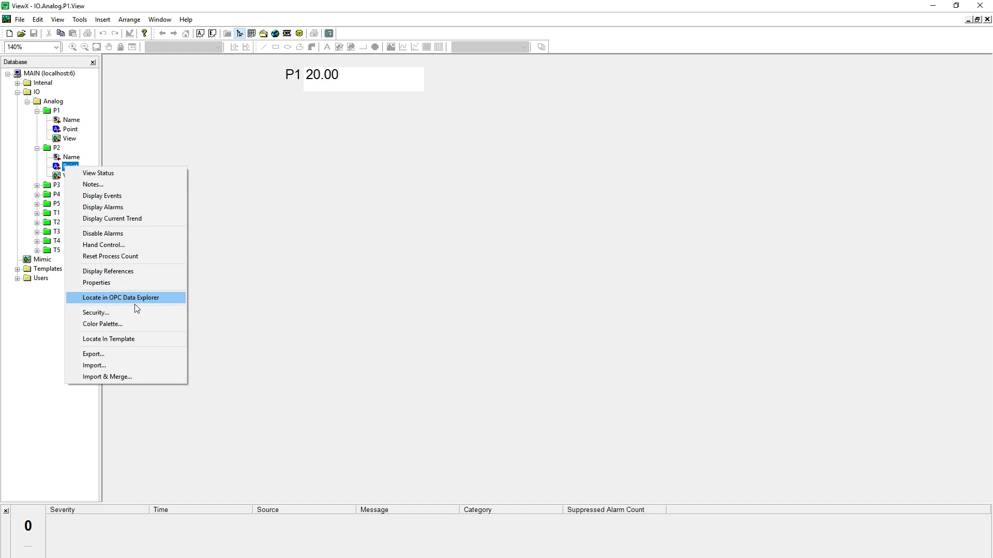
left_click(134, 312)
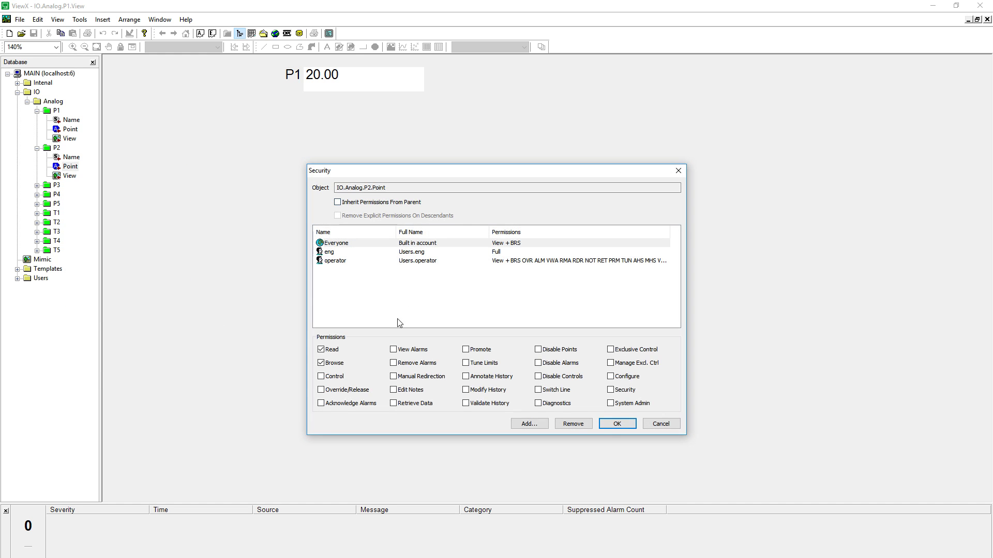
left_click(344, 261)
left_click(339, 378)
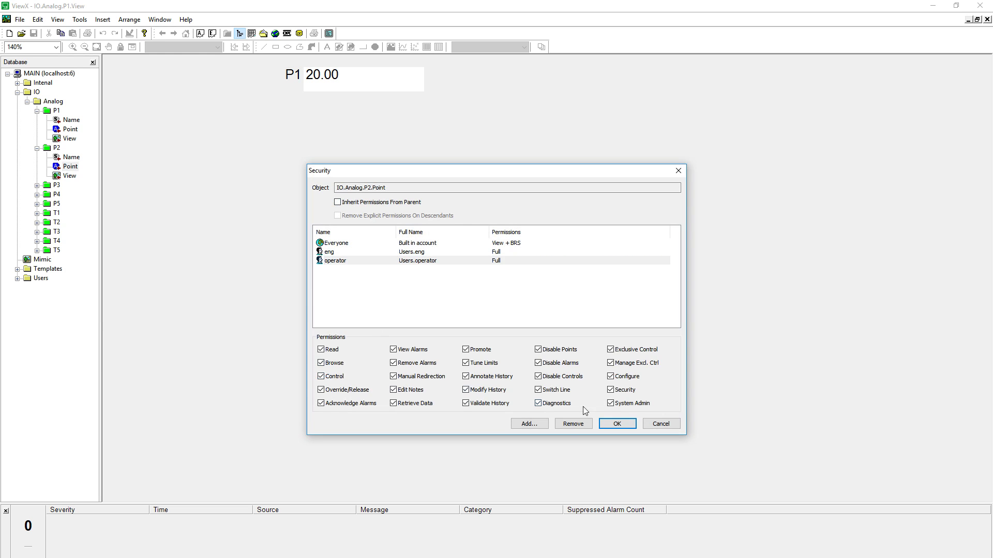
left_click(614, 425)
left_click(539, 336)
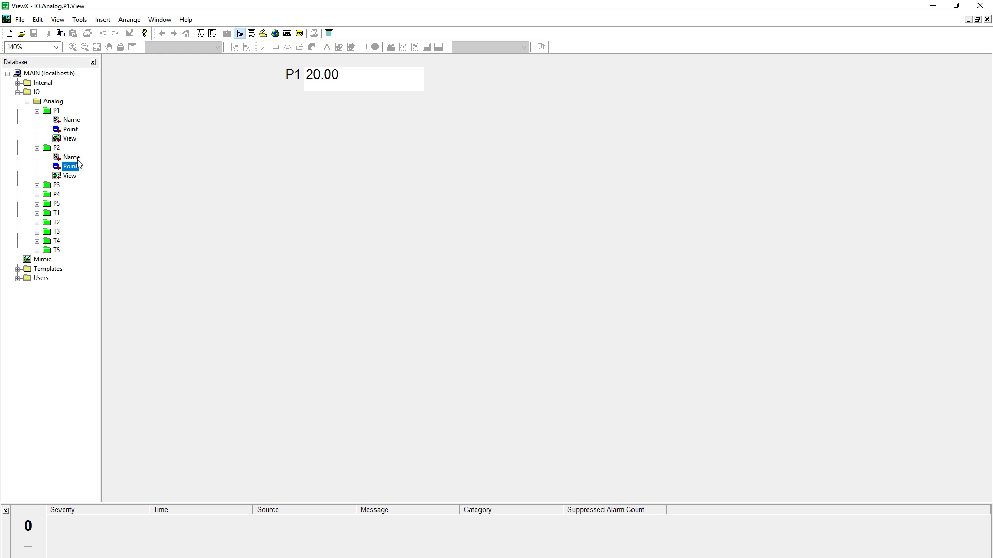
Collapse the P1 and P2 branches, select P1, and Alt+Tab over to Excel
left_click(37, 110)
left_click(38, 119)
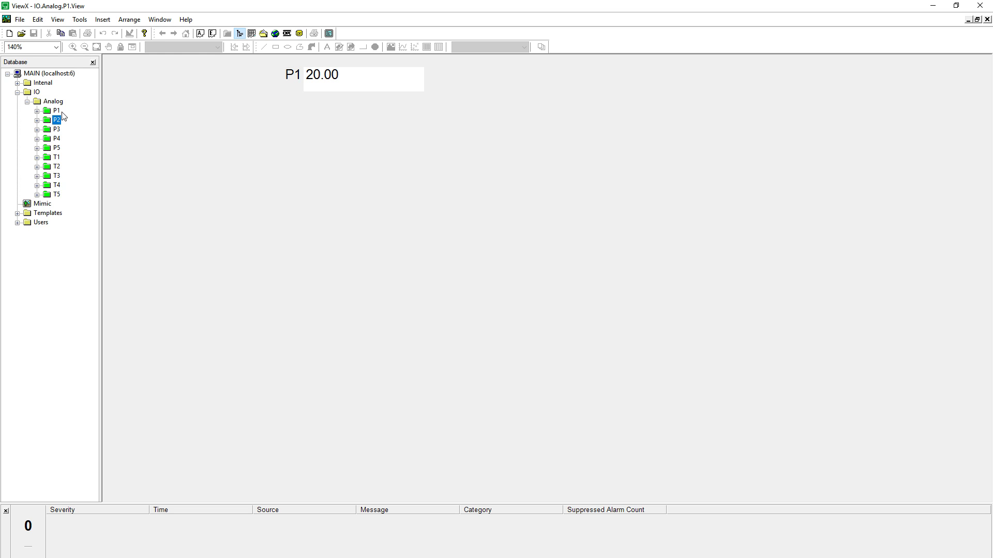
left_click(57, 111)
left_click(518, 170)
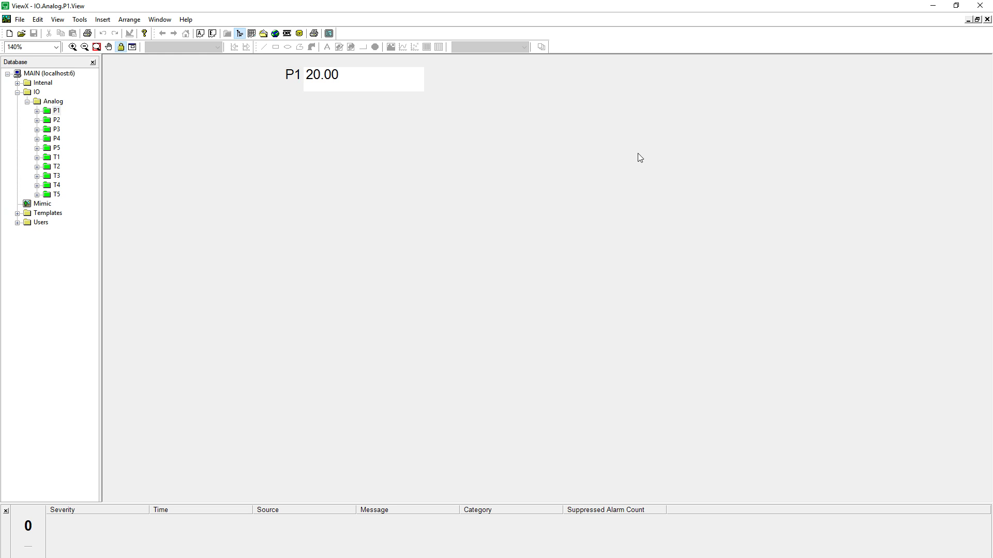
left_click(57, 112)
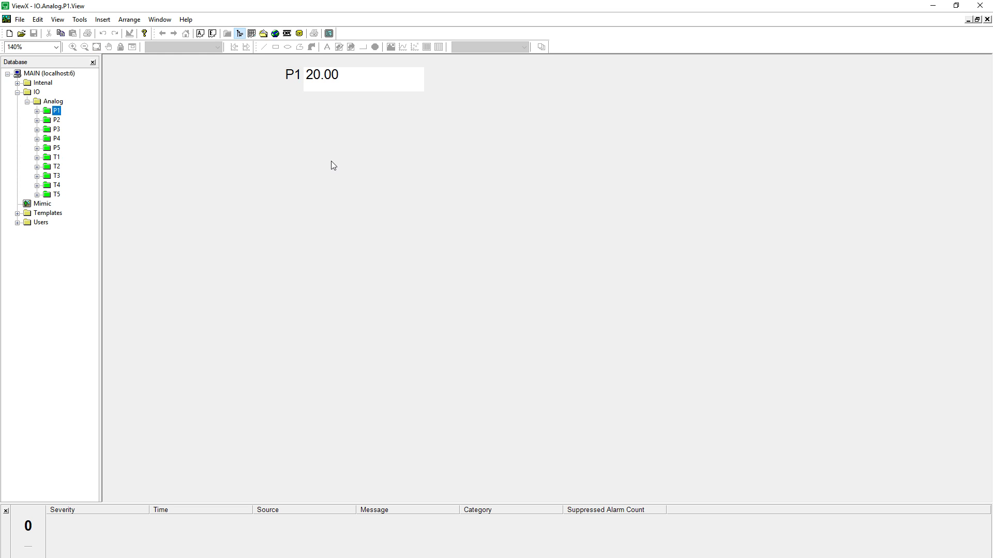
key("alt+Tab")
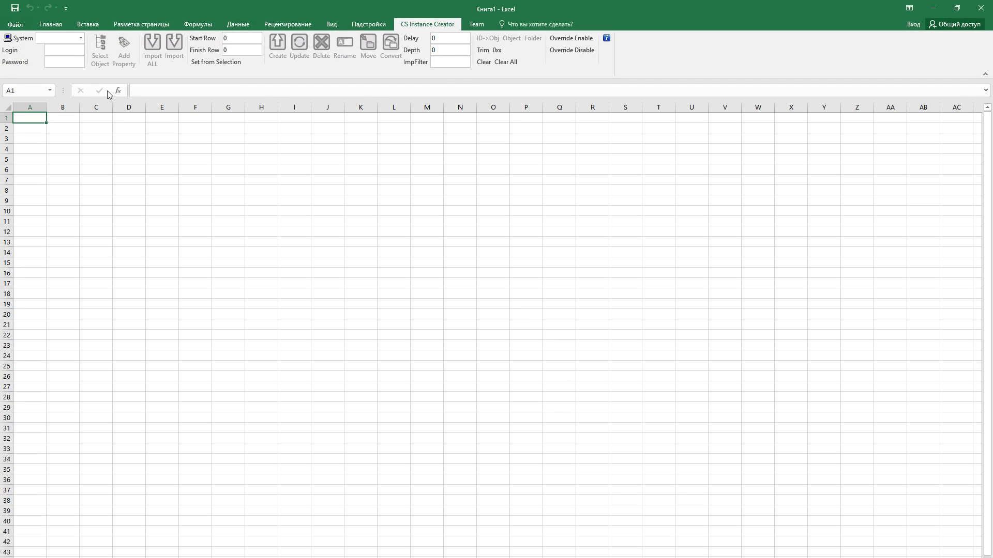
Connect the CS Instance Creator to system MAIN with the login name and password
left_click(81, 39)
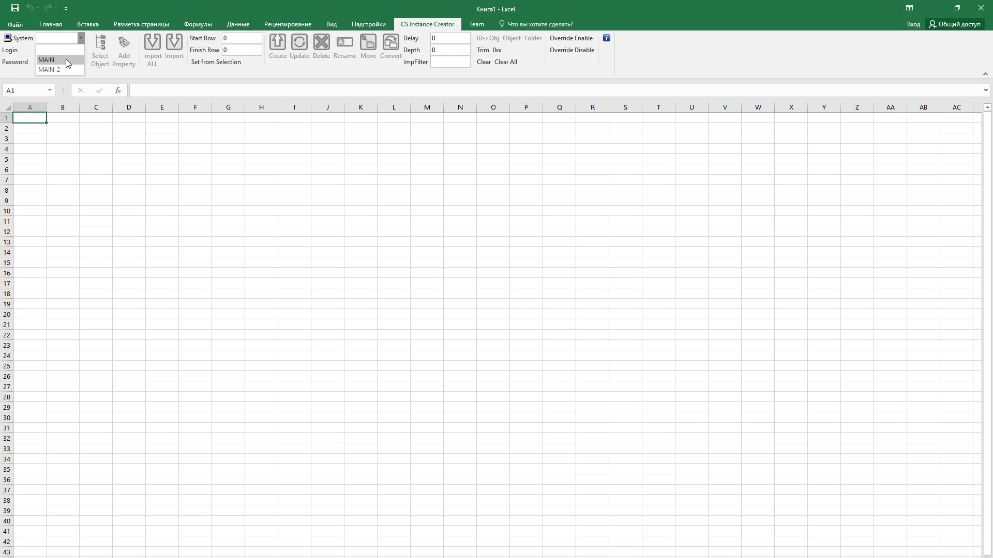
left_click(66, 59)
type("admin")
key("Tab")
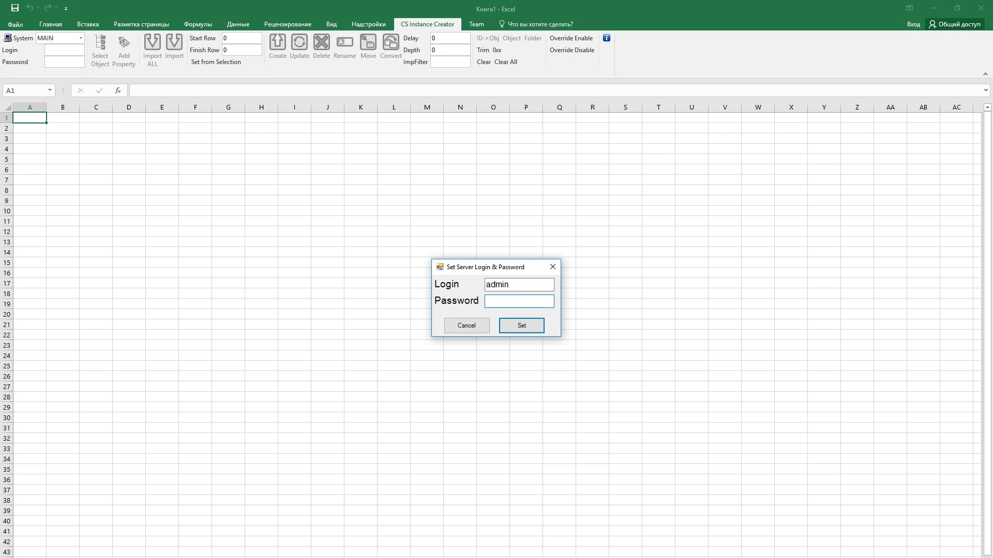
left_click(521, 326)
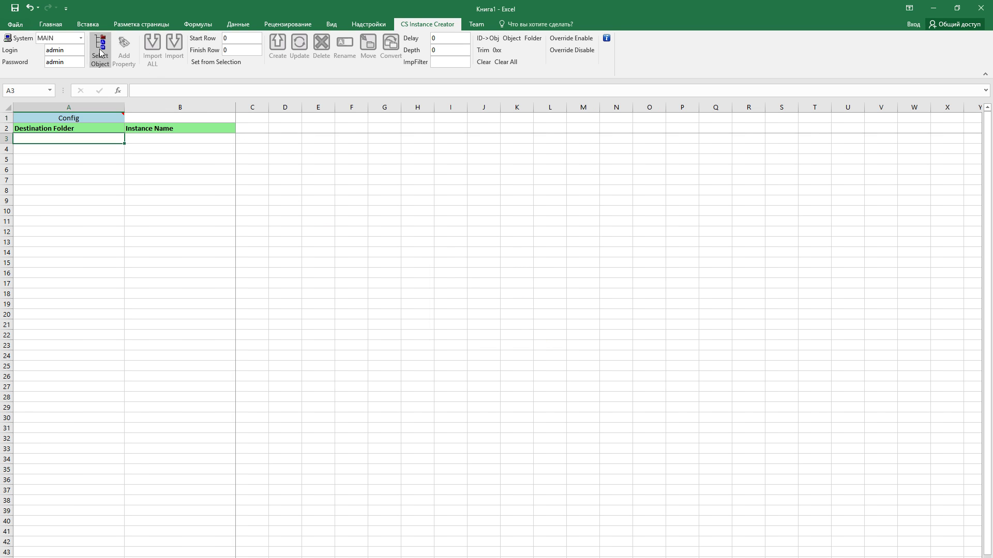
Select Internal Analog Point (CPointAlgManual) from Creatable Classes > SC2010 > Internal as the object class
left_click(101, 52)
double_click(417, 191)
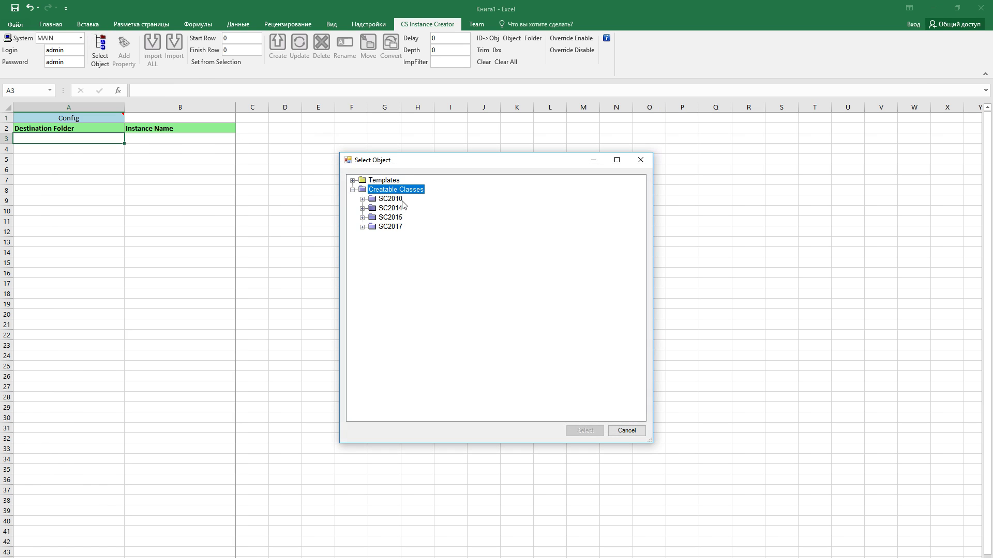
double_click(398, 200)
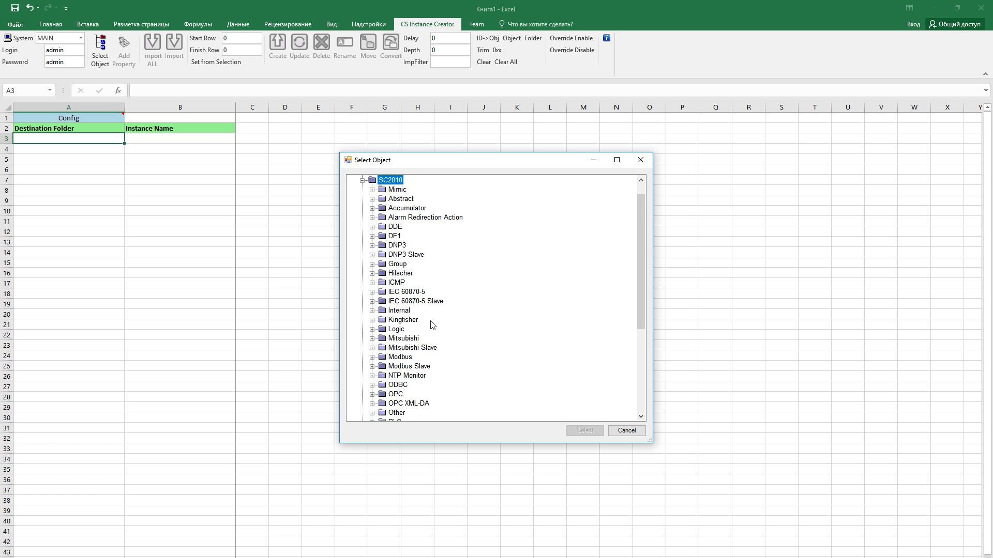
double_click(406, 312)
left_click(461, 321)
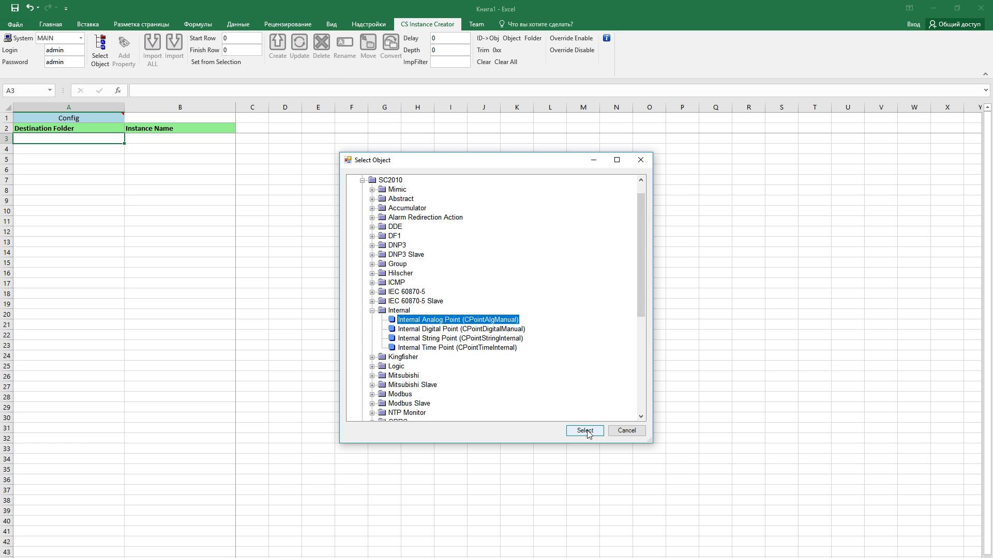
left_click(586, 433)
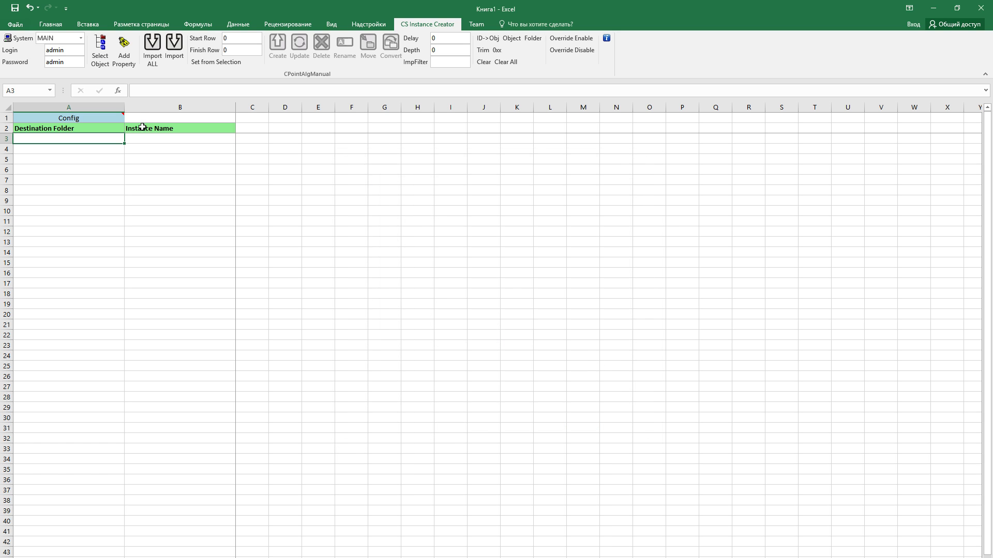
Add a CPointAlgManual Security property column, then Import ALL analog points
left_click(126, 58)
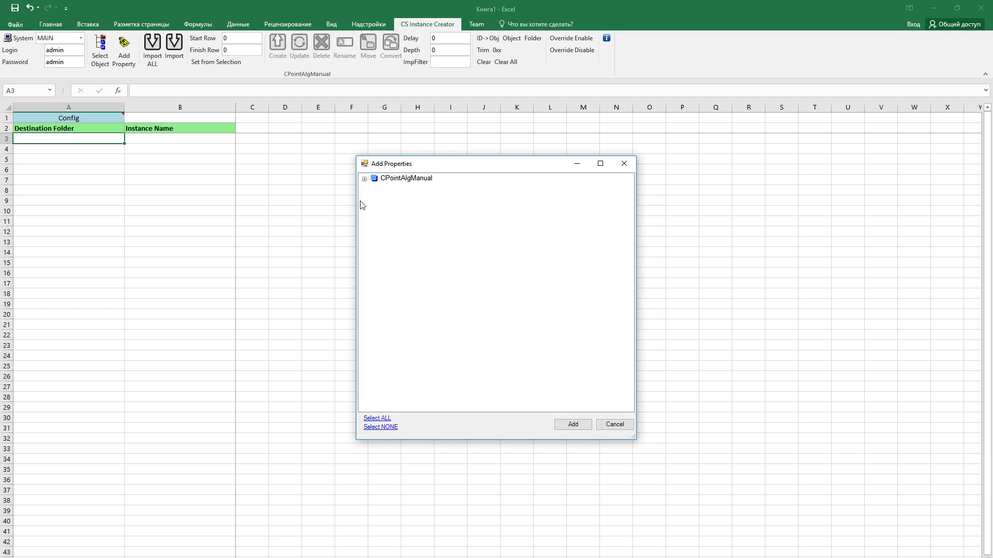
left_click(364, 179)
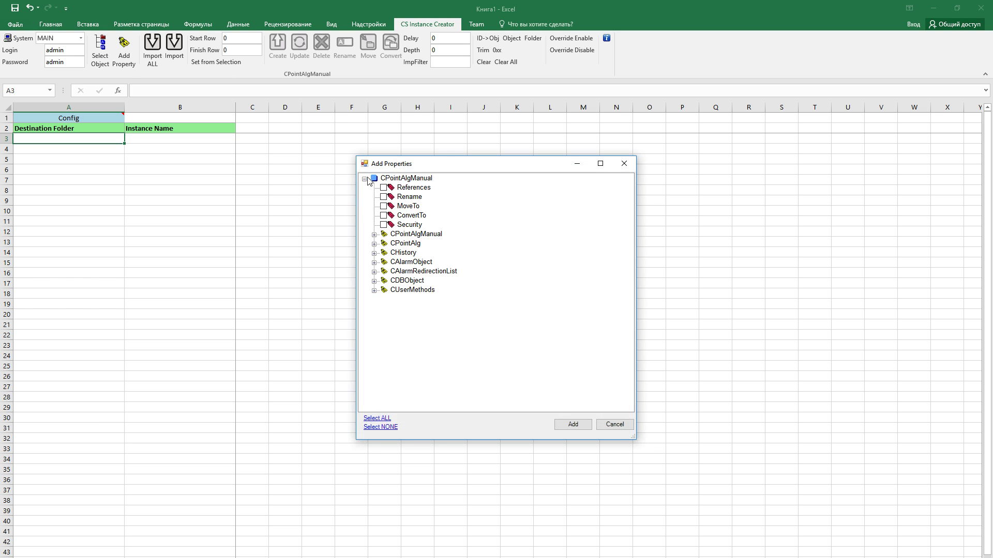
left_click(384, 225)
left_click(573, 425)
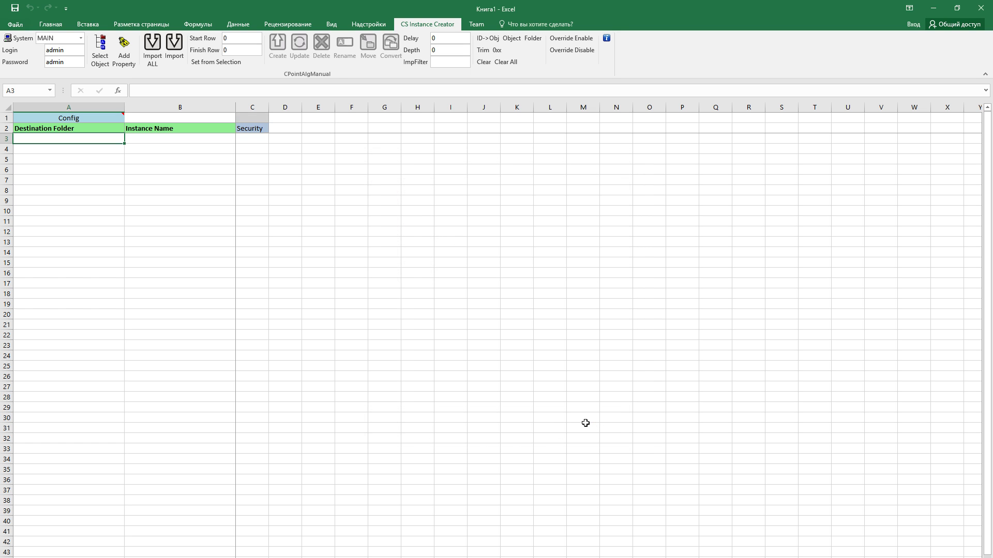
left_click(155, 57)
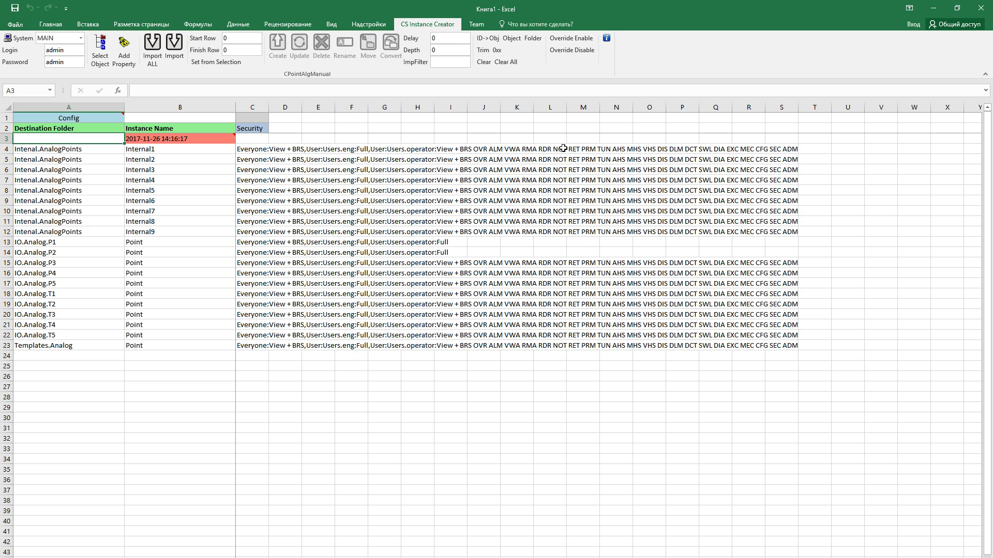
Fit column C to the full security strings and select the P3–T5 entries in C15:C22
left_click_drag(269, 106, 868, 125)
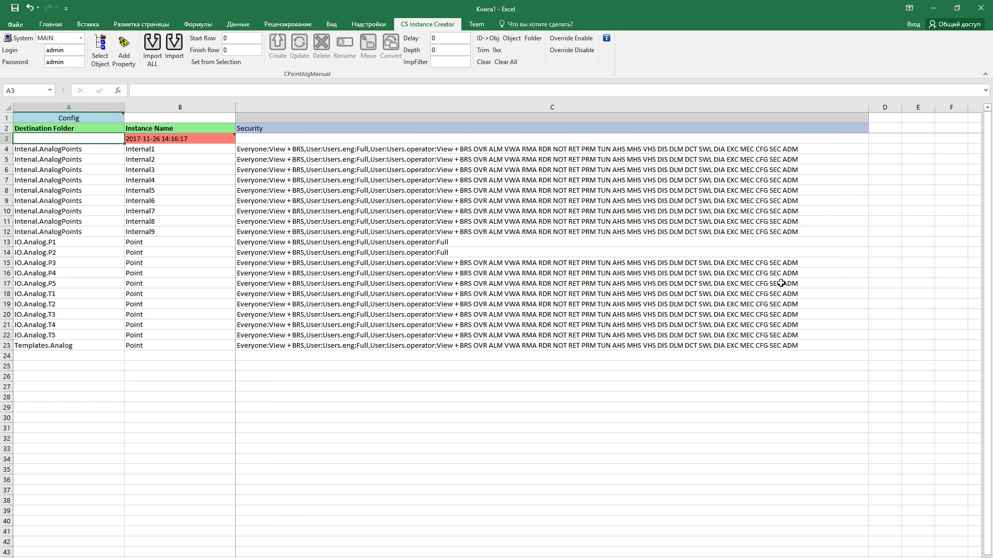
double_click(868, 106)
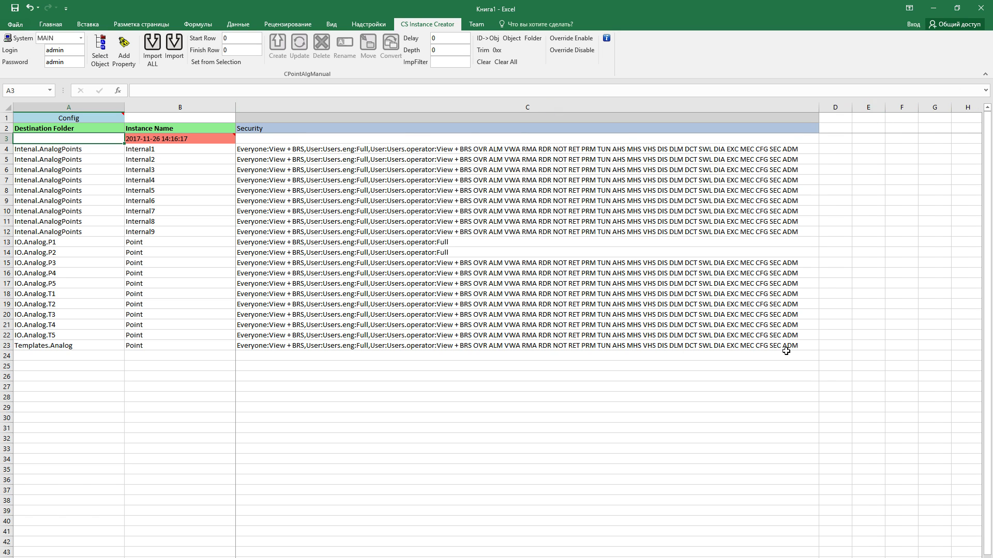
left_click(300, 236)
left_click_drag(301, 241, 305, 252)
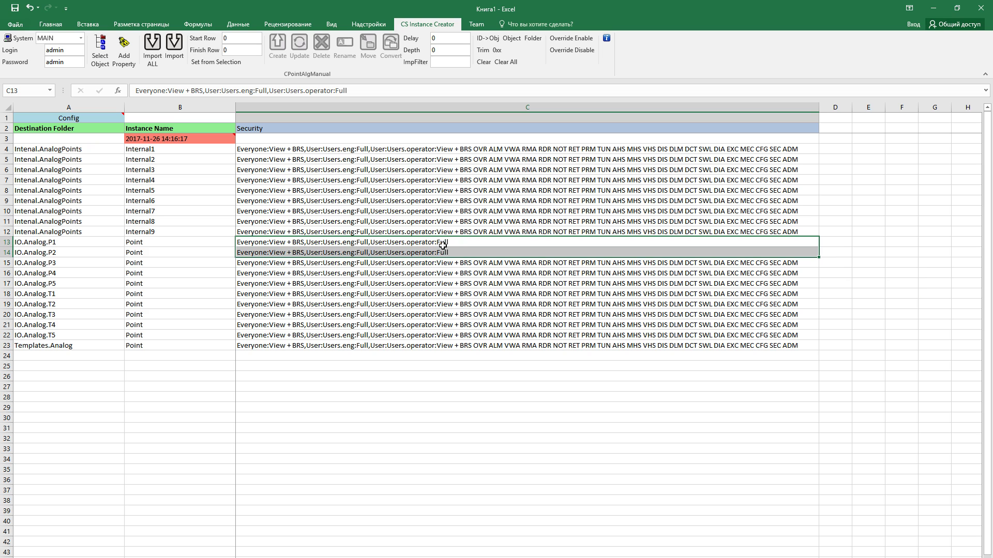
left_click(458, 240)
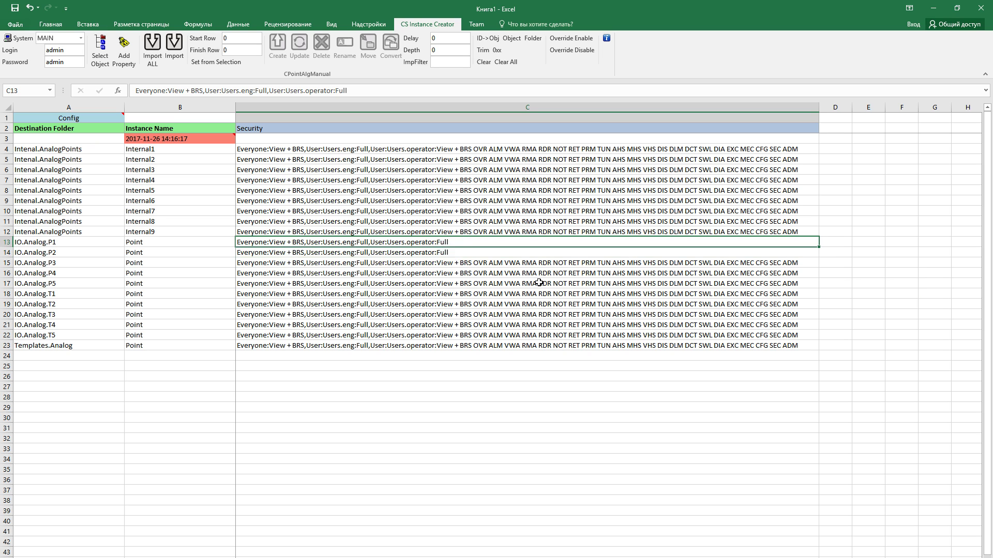
left_click(334, 265)
left_click_drag(334, 266, 343, 331)
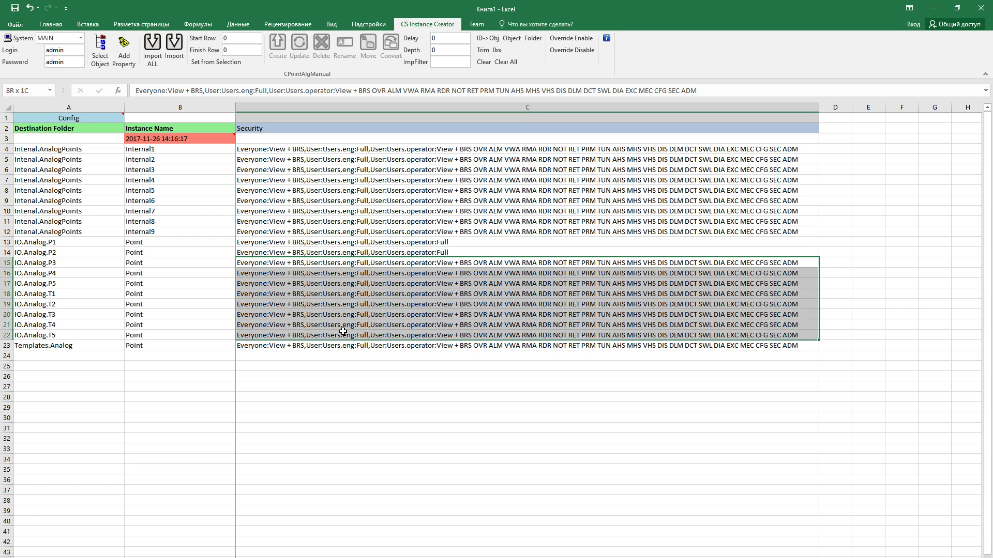
left_click_drag(343, 332, 343, 331)
left_click(470, 252)
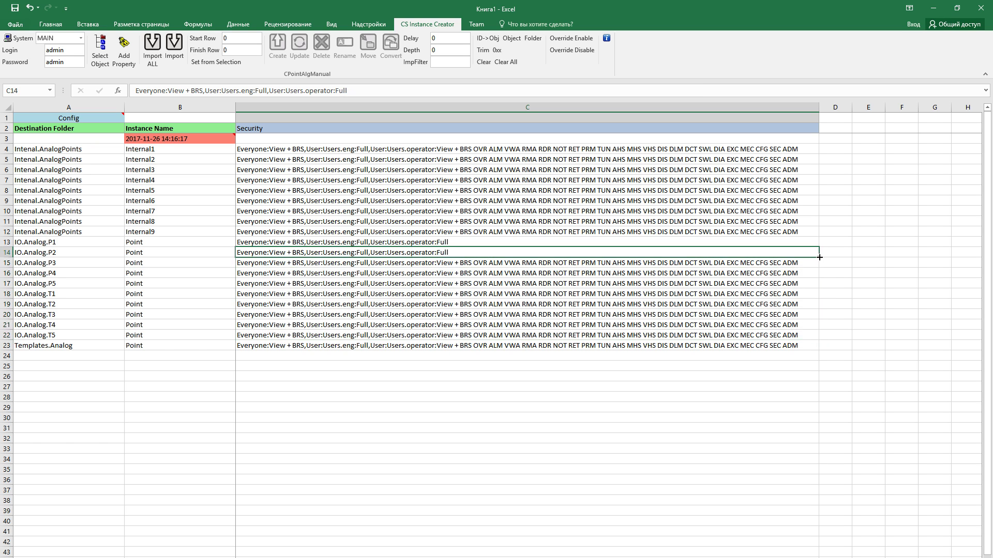
Fill P2's operator Full security down to P5 and set start/finish rows 13–17 from C13:C17
left_click_drag(819, 257, 821, 291)
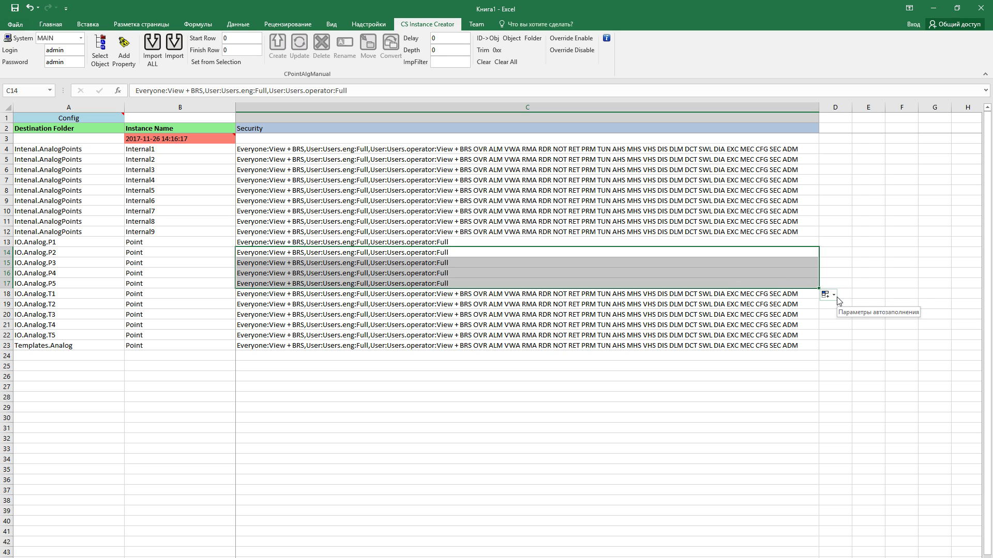
left_click_drag(492, 242, 486, 284)
left_click(216, 62)
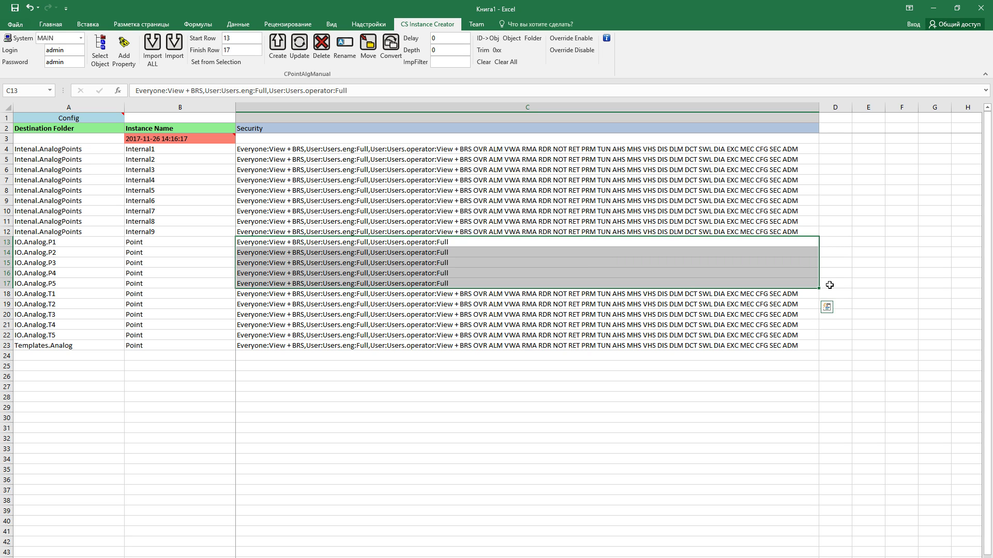
left_click(830, 285)
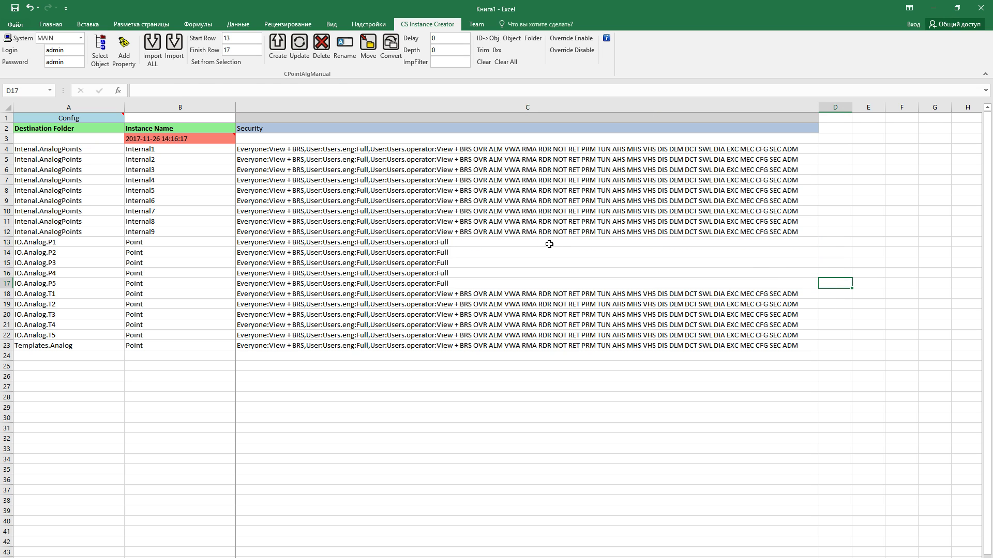
Update the P1–P5 instances in rows 13–17 on the server, confirming and dismissing the completion message
left_click_drag(549, 243, 540, 286)
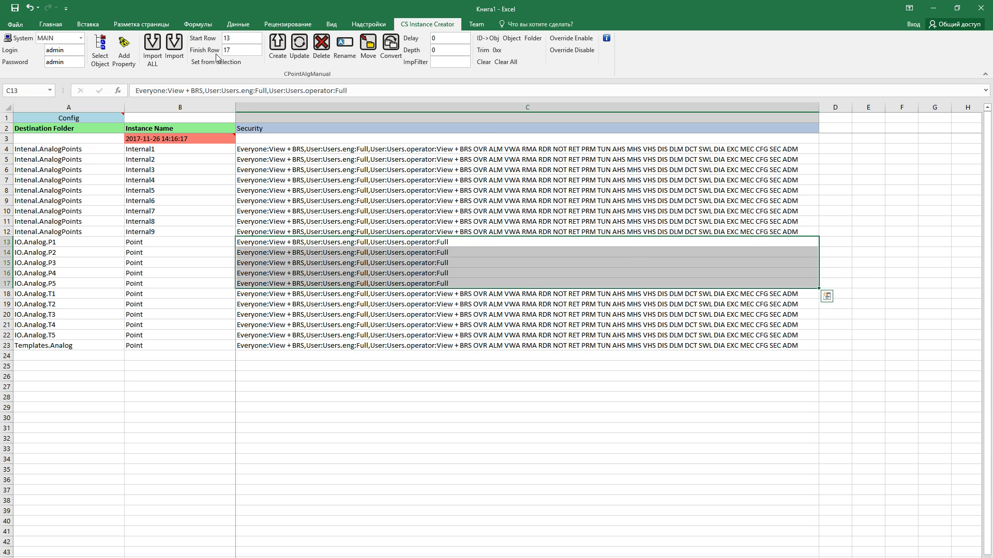
left_click(300, 48)
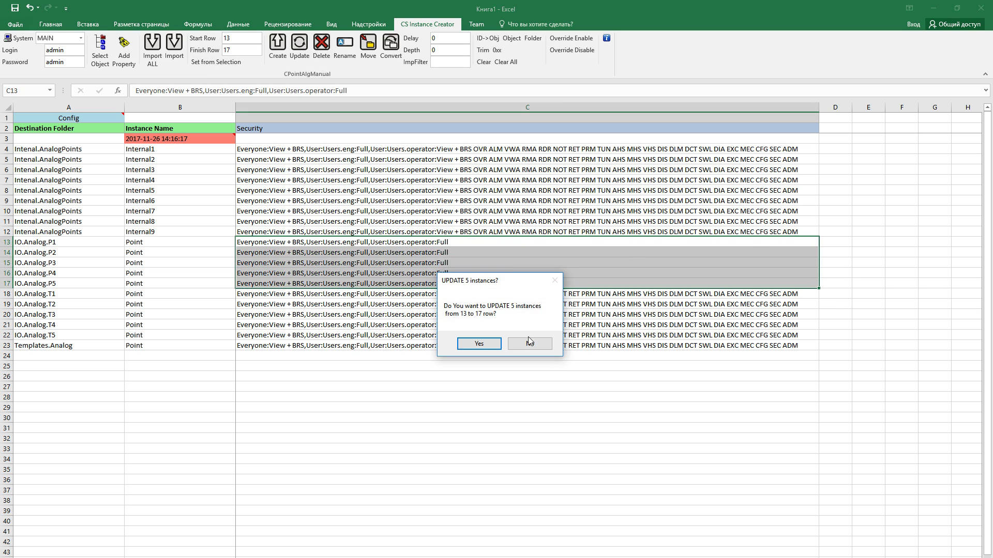
left_click(478, 343)
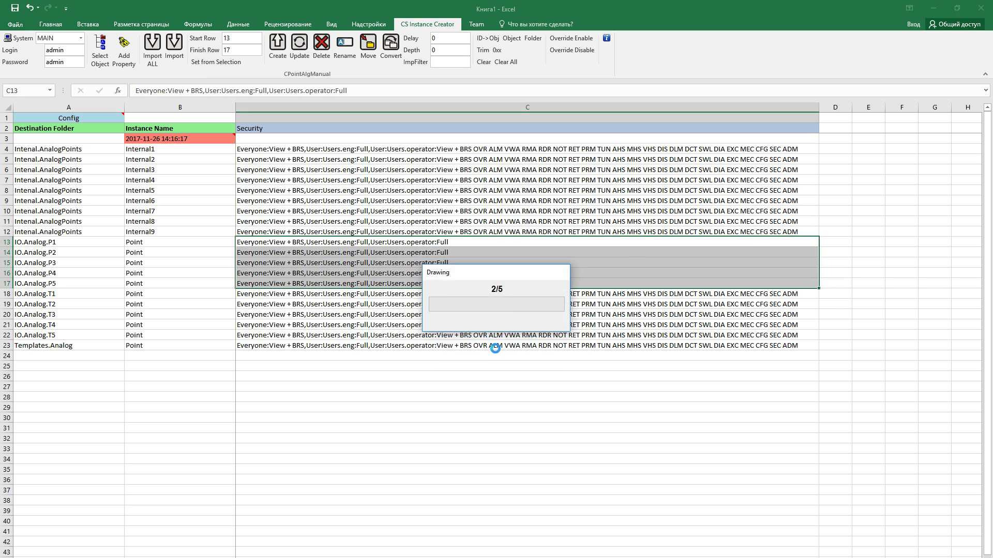
left_click(548, 329)
Check P5's updated security entry and return to the ViewX window
left_click(530, 304)
left_click(526, 285)
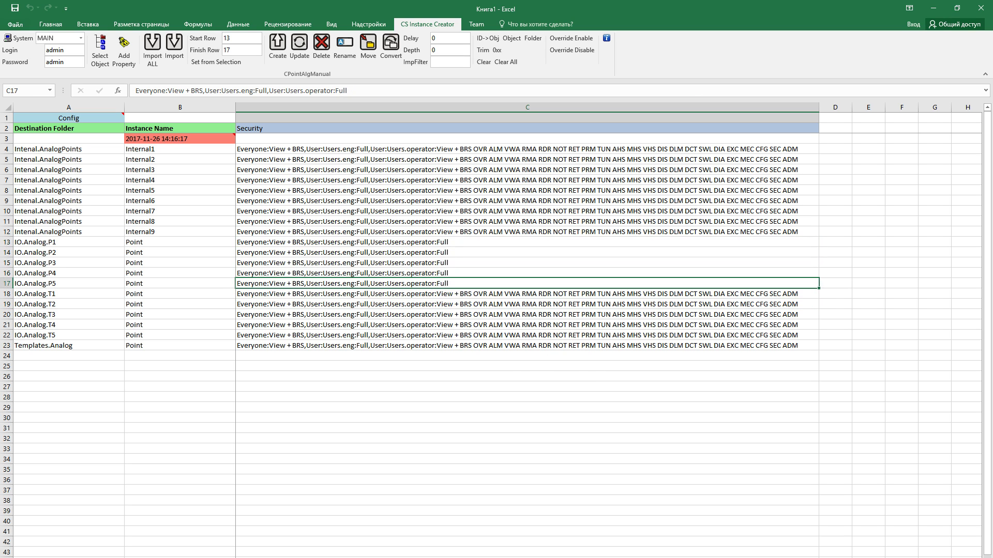
mouse_move(190, 557)
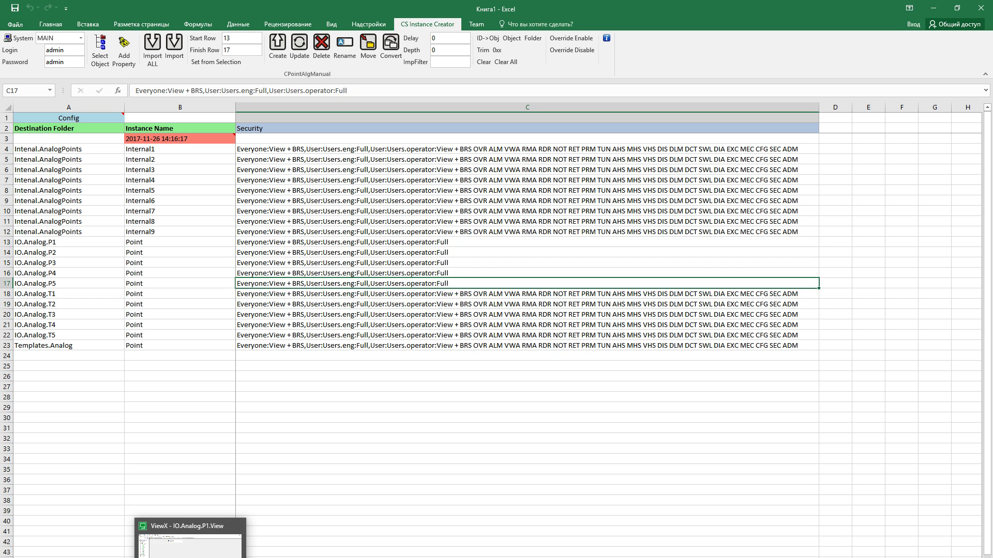
left_click(189, 557)
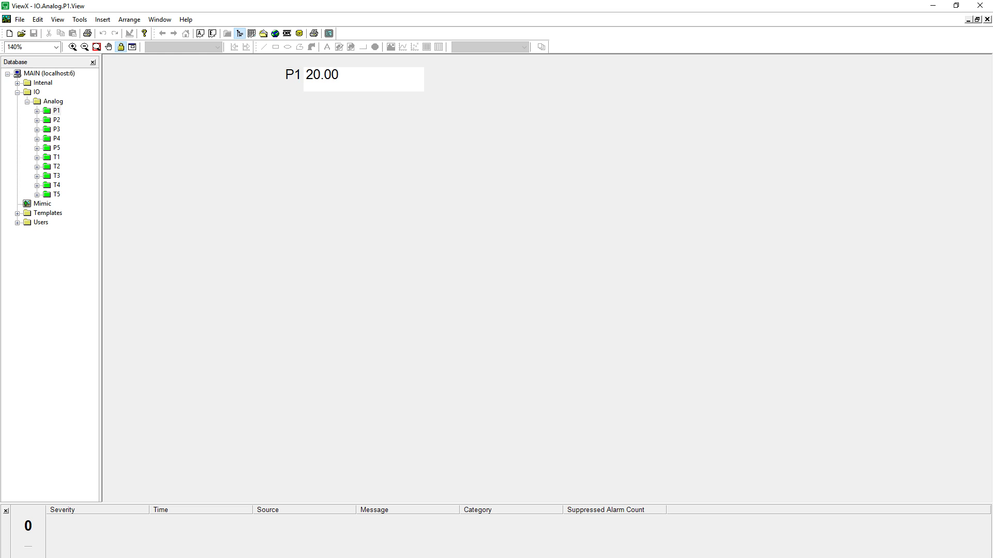
Confirm in P5 Point's Security dialog that the operator has Full, cancel, then expand T1
double_click(48, 147)
right_click(67, 167)
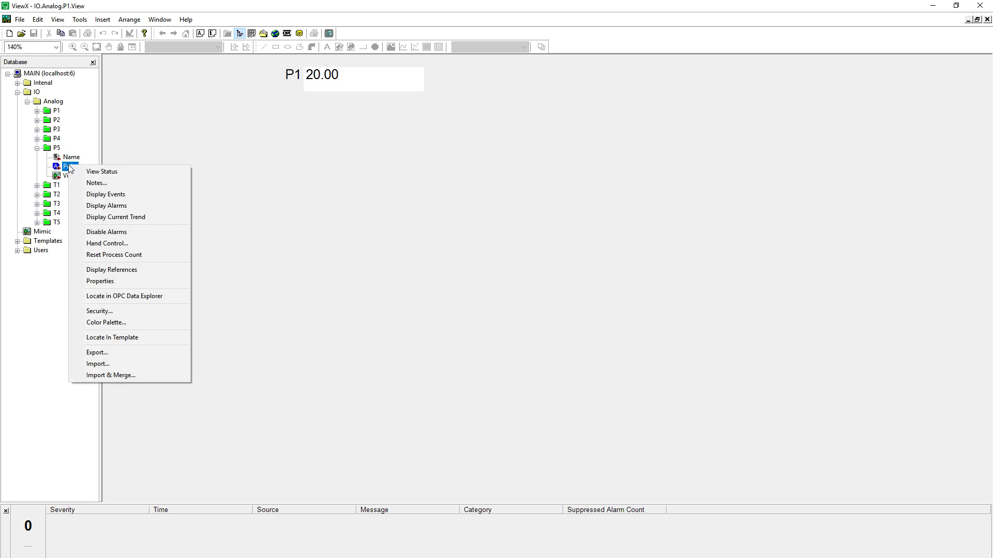
left_click(151, 313)
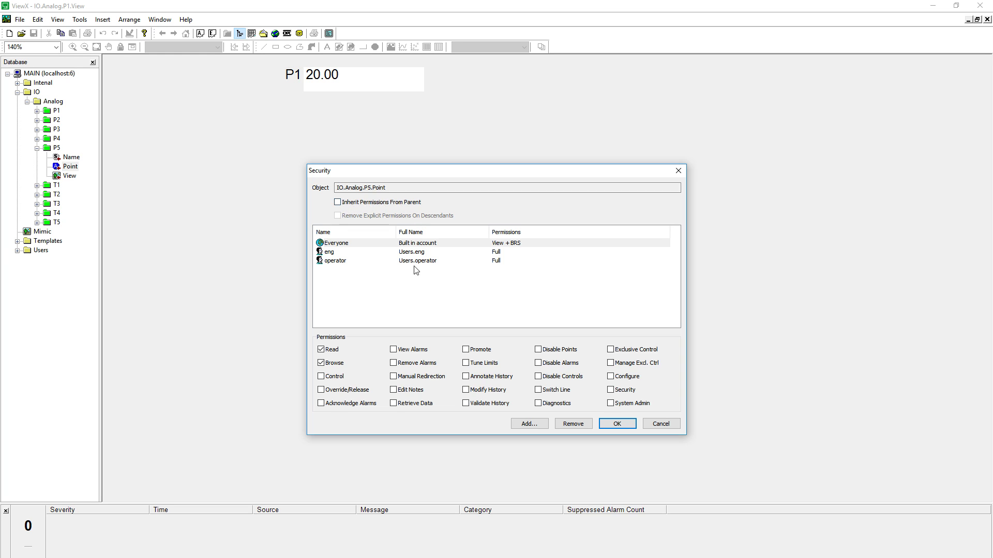
left_click(341, 254)
left_click(345, 261)
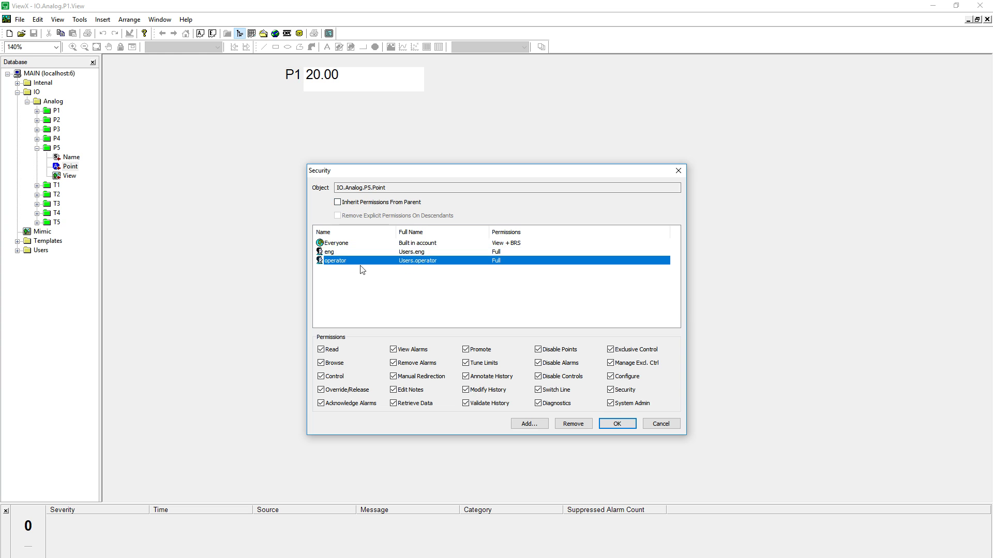
left_click(534, 253)
left_click(538, 261)
left_click(662, 425)
double_click(57, 185)
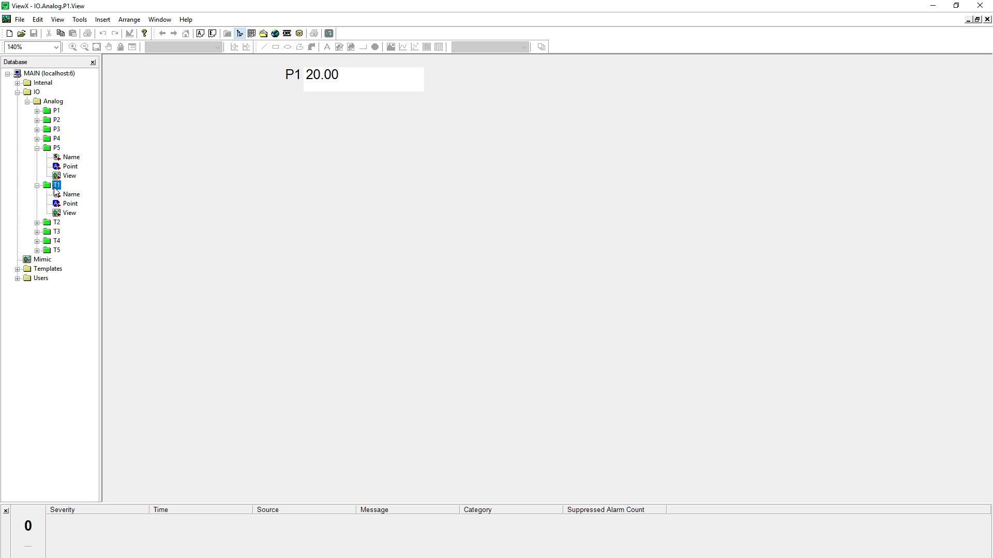
Review T1 Point's Security dialog, still inherited with operator lacking Control, and cancel unchanged
right_click(69, 206)
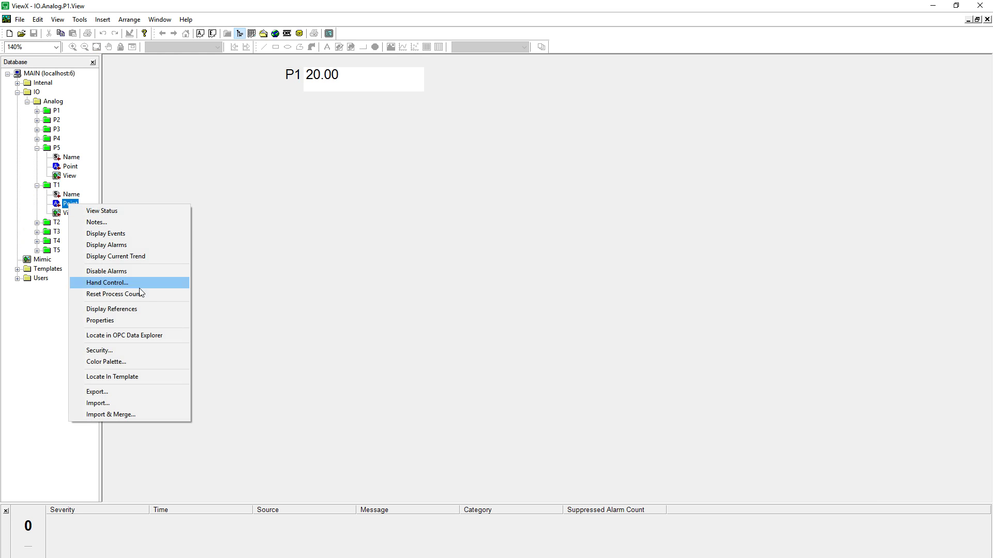
left_click(145, 350)
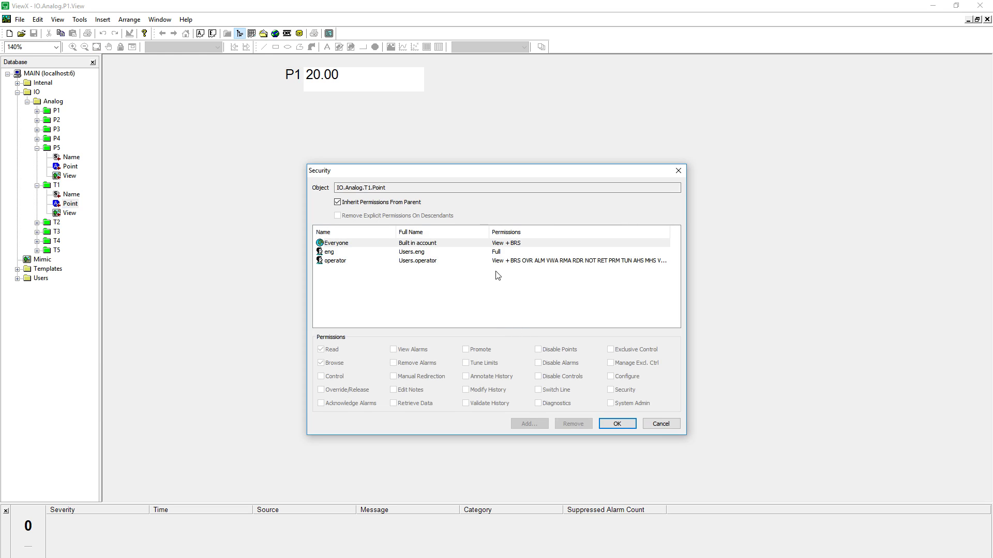
left_click(503, 253)
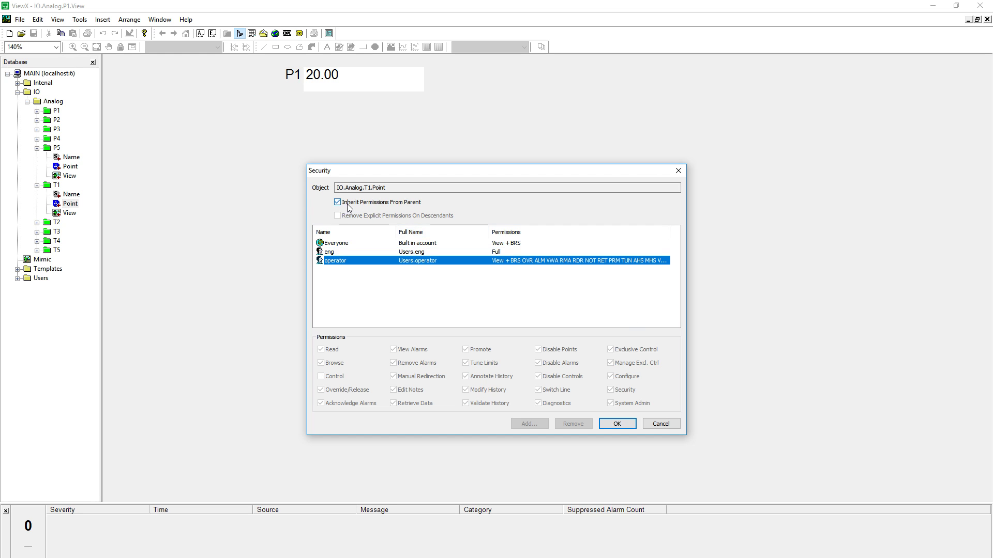
left_click(673, 424)
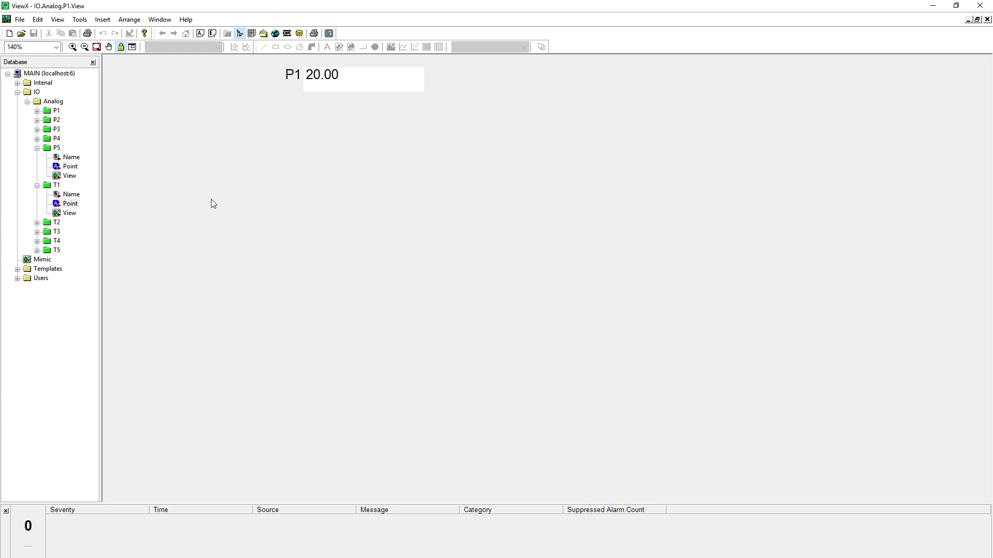
Collapse the P5 and T1 branches and return to the Excel workbook
left_click(37, 148)
left_click(37, 157)
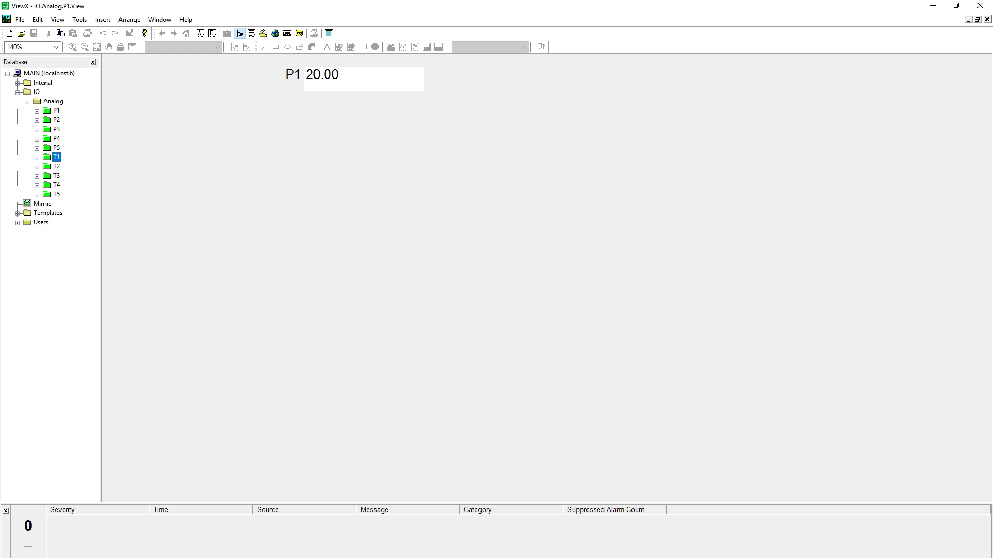
mouse_move(165, 557)
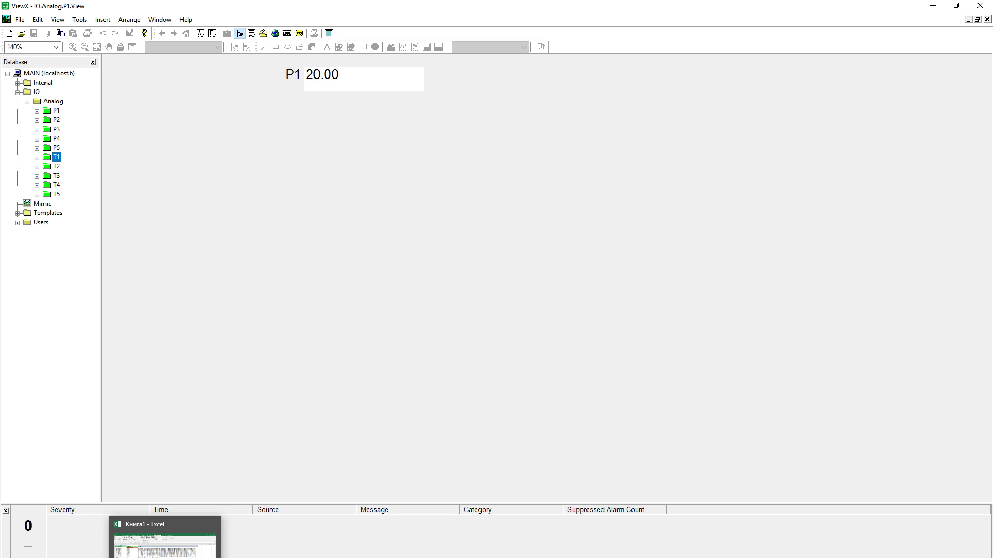
left_click(165, 556)
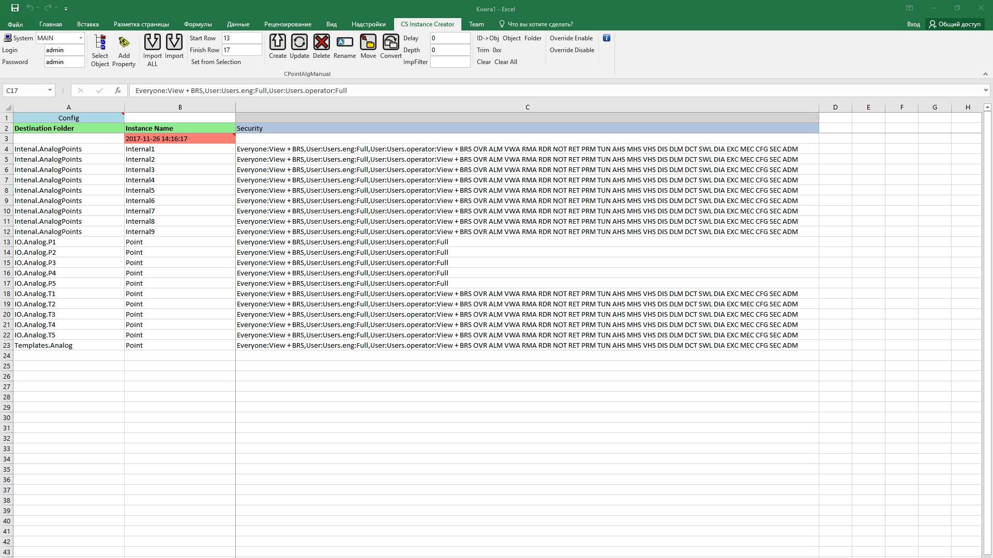
Empty the Security cells for points P1 through P5
left_click_drag(477, 237, 471, 282)
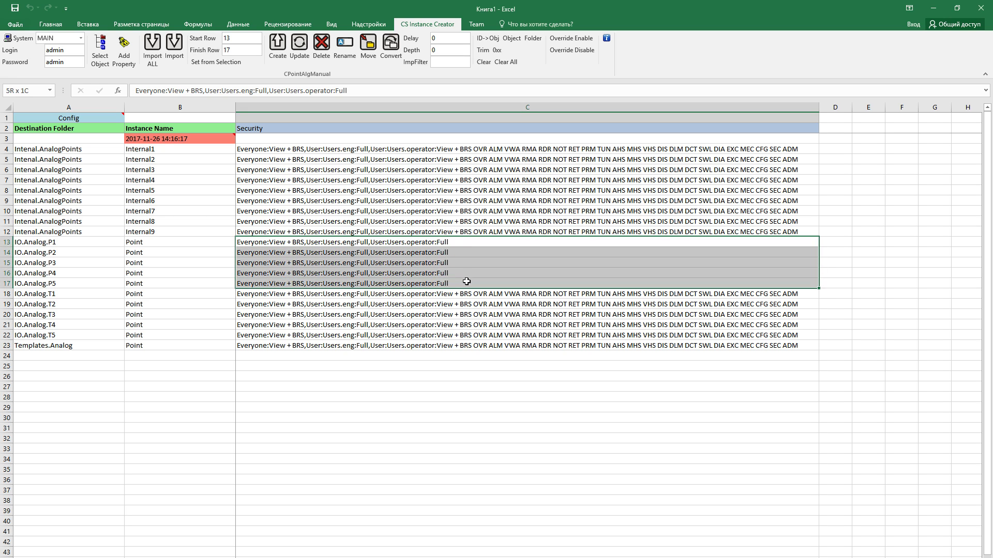
left_click(525, 333)
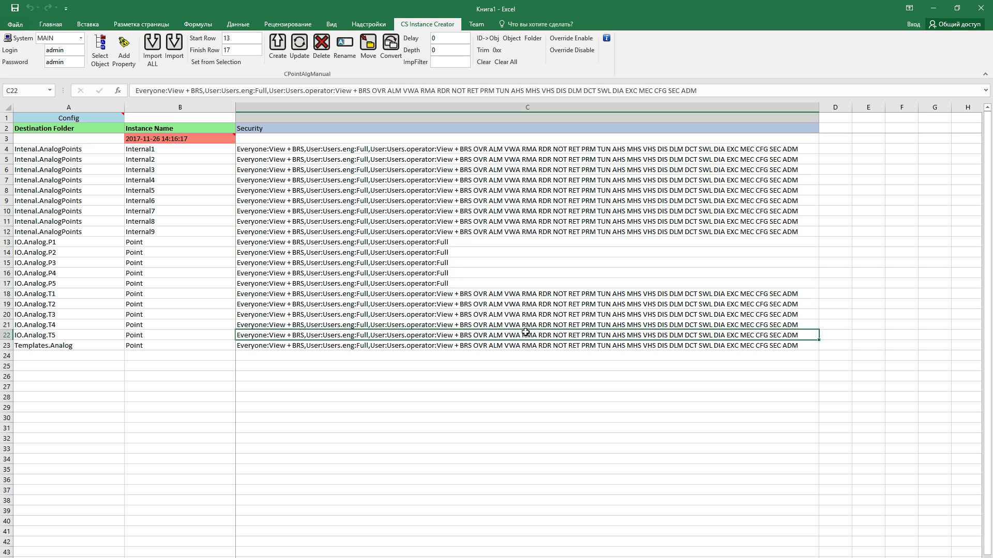
left_click(496, 241)
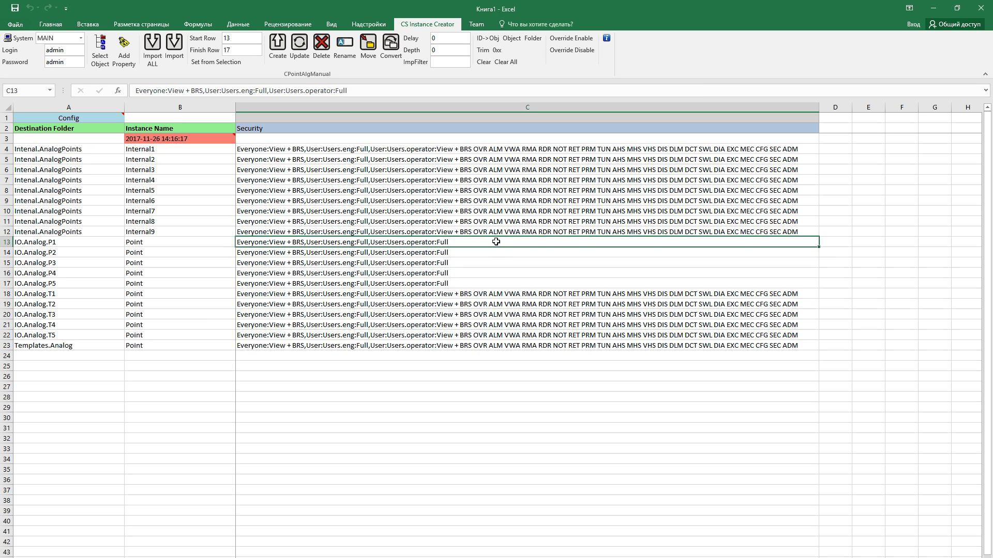
left_click_drag(496, 242, 492, 283)
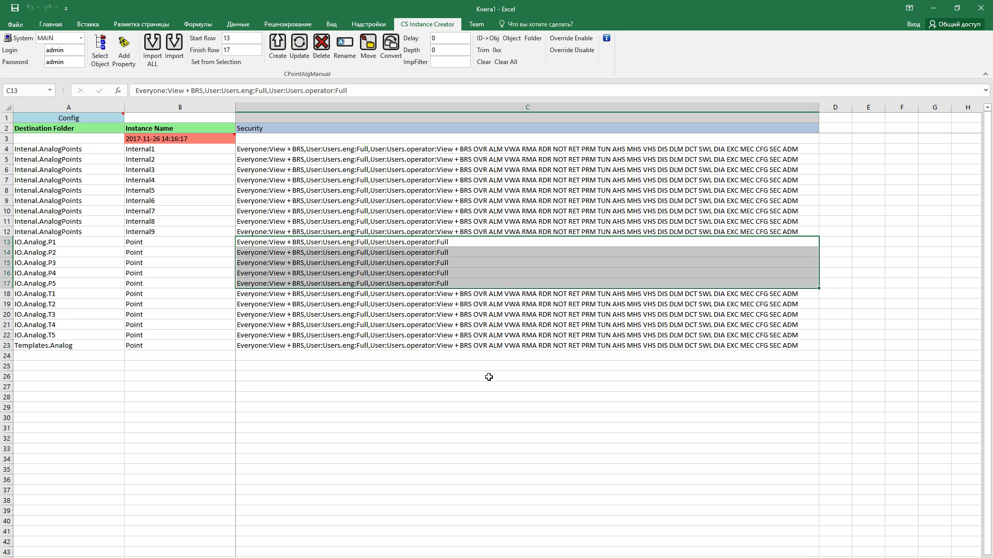
key("Delete")
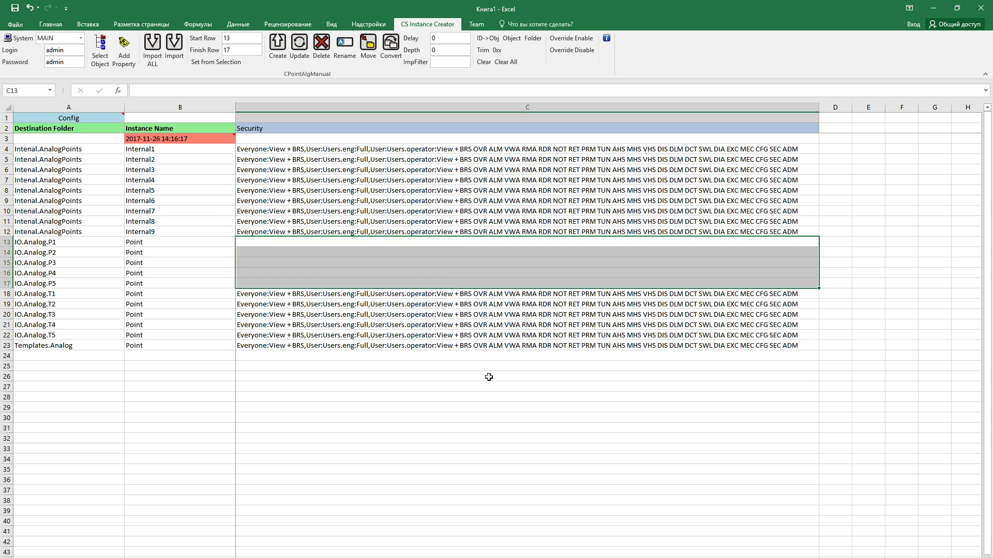
Update rows 13–17 on the server, confirm Yes, and return to ViewX
left_click(301, 54)
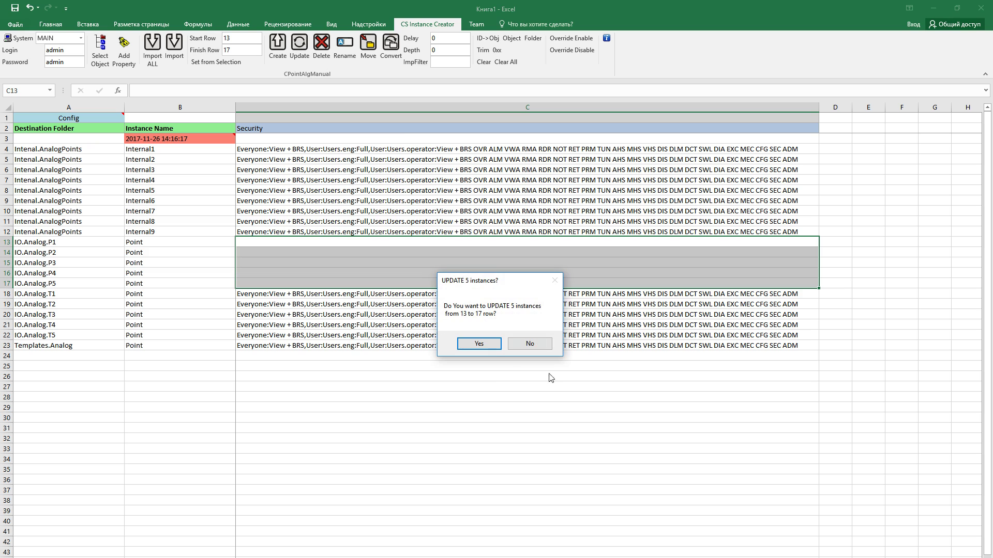
left_click(479, 344)
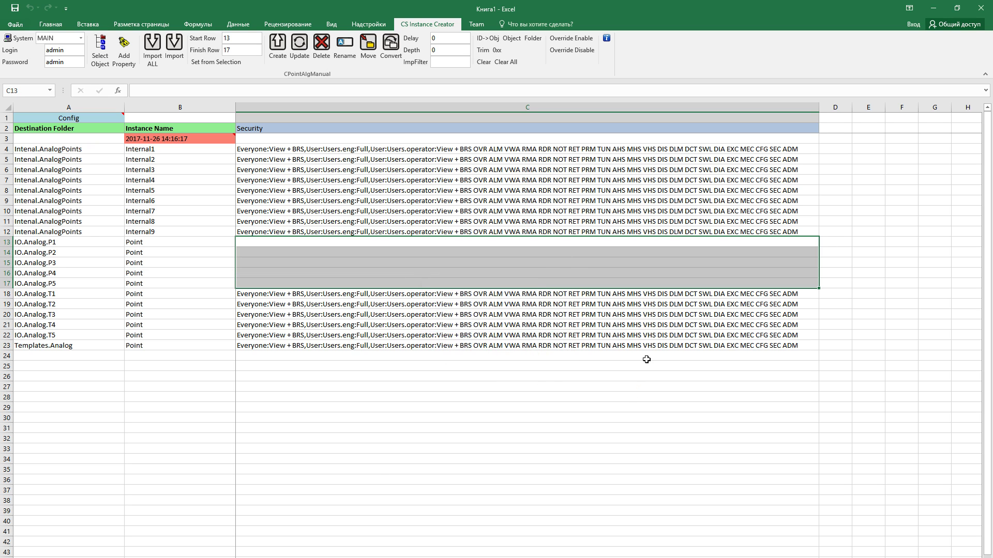
key("alt+Tab")
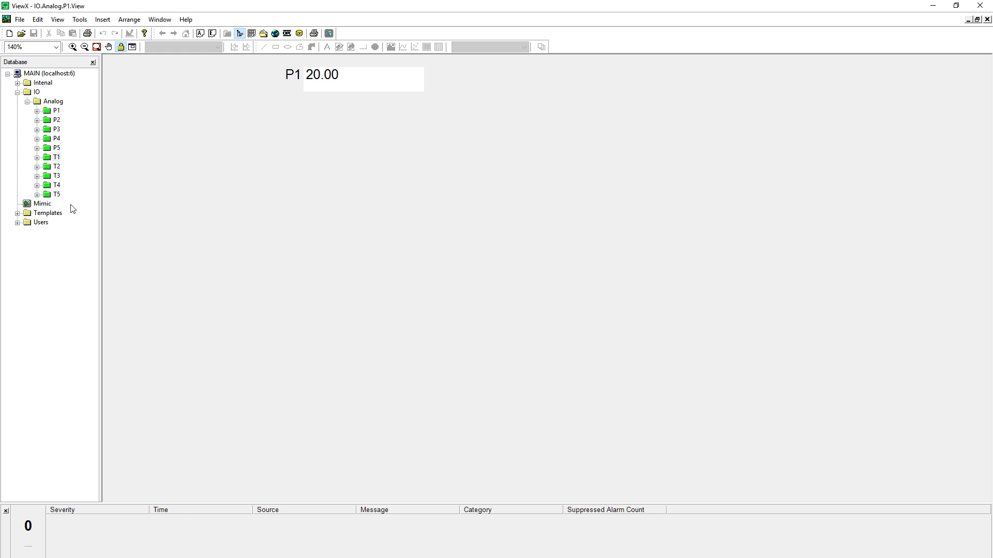
Review IO.Analog.P1.Point's security: eng has Full, operator lacks Control; cancel unchanged
double_click(57, 111)
left_click(71, 129)
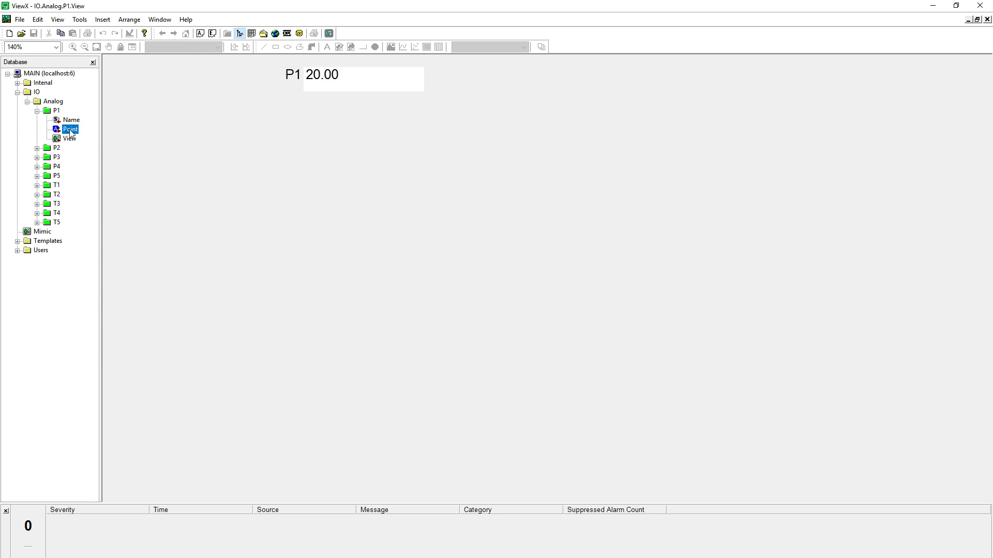
right_click(70, 132)
left_click(151, 276)
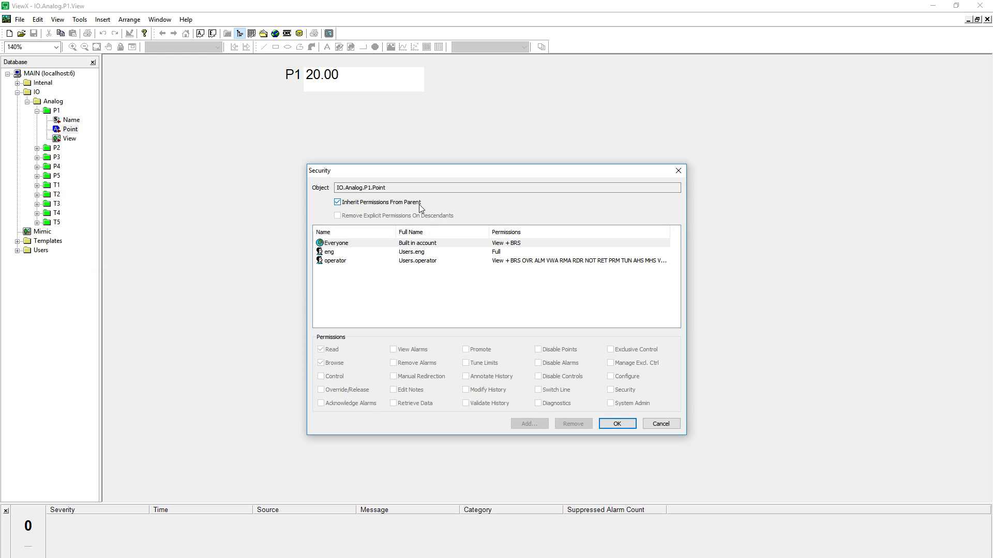
left_click(499, 253)
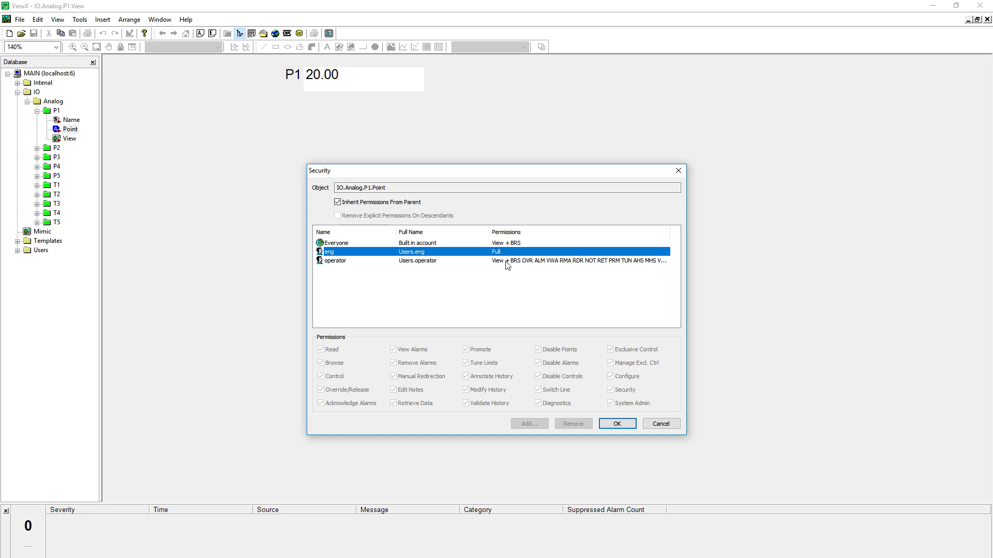
left_click(507, 262)
left_click(556, 290)
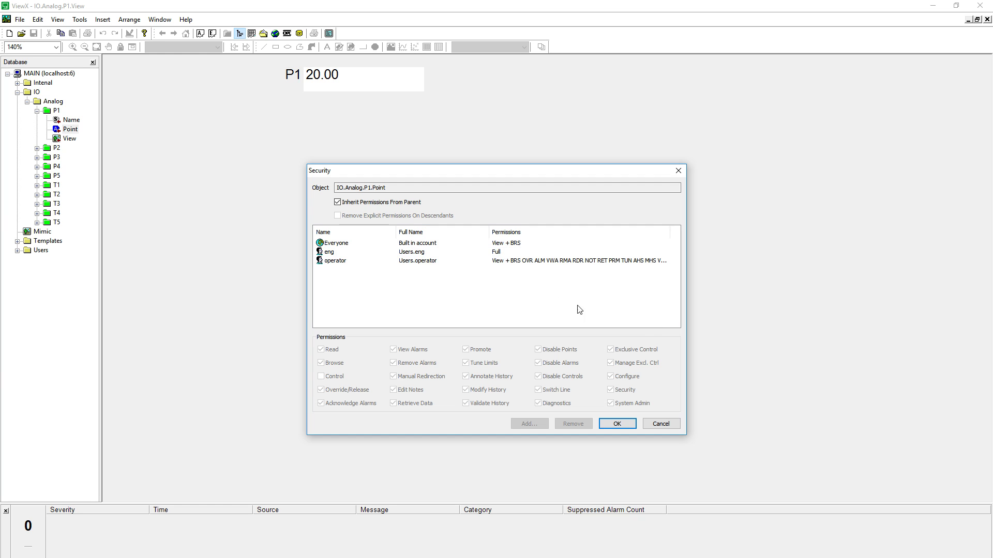
left_click(662, 425)
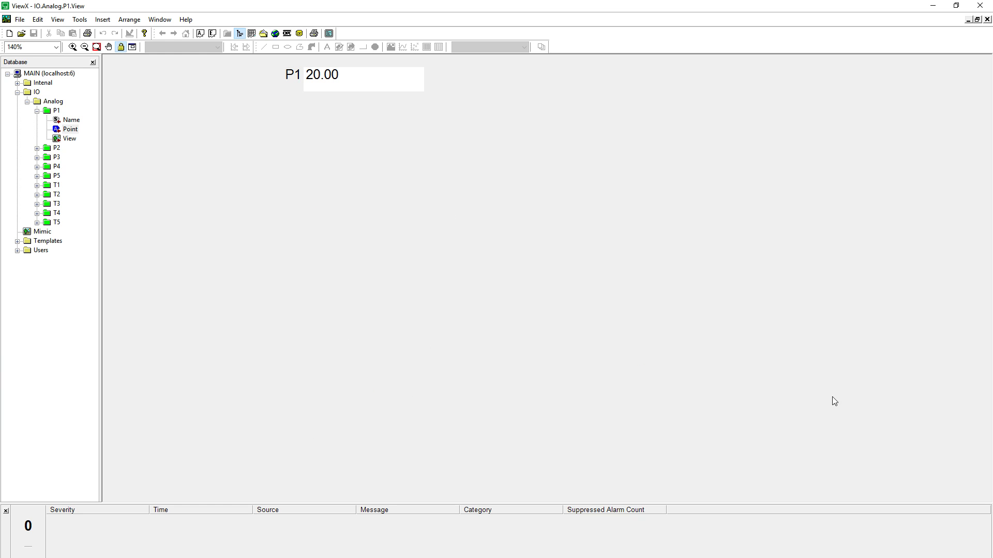
Connect the new sheet to the MAIN server with the login name and password
key("alt+Tab")
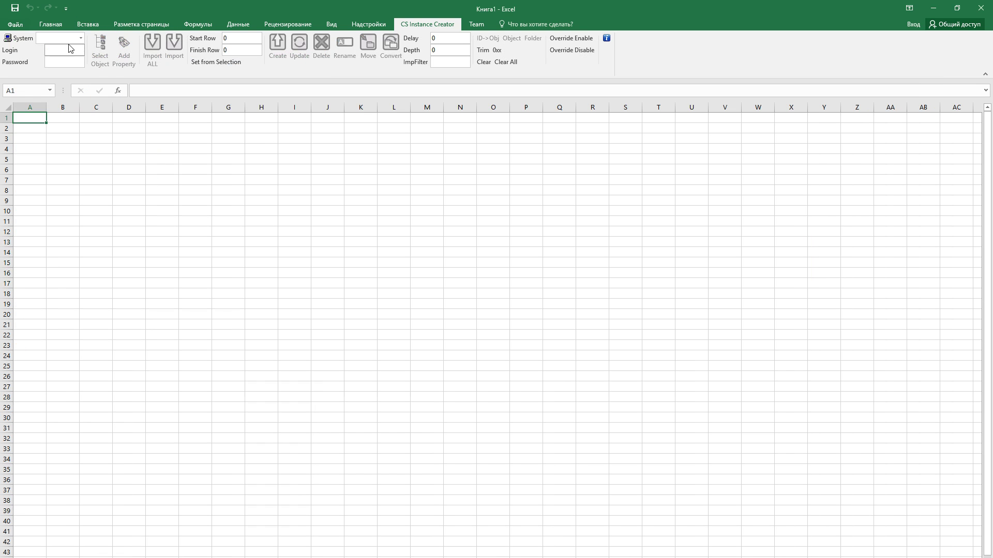
left_click(81, 39)
left_click(75, 54)
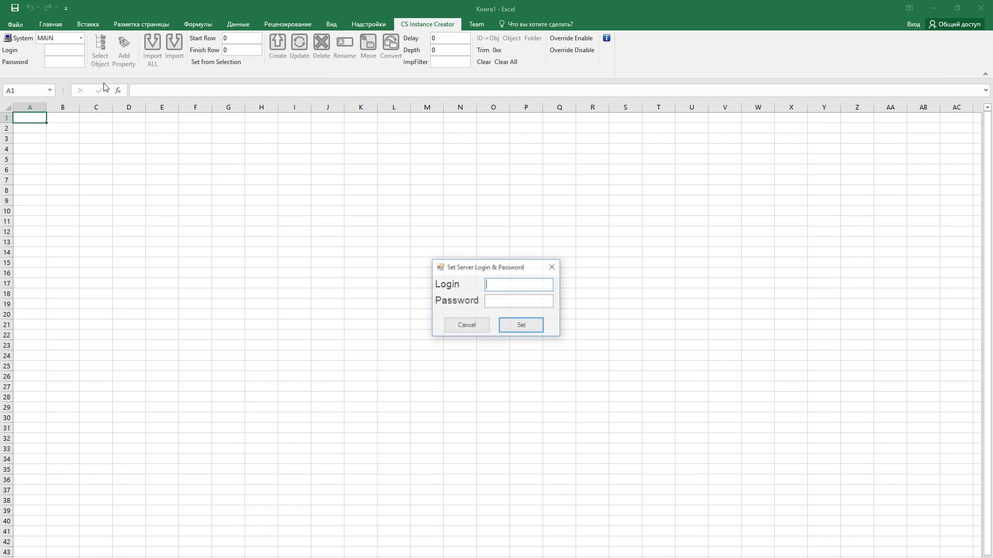
left_click(524, 332)
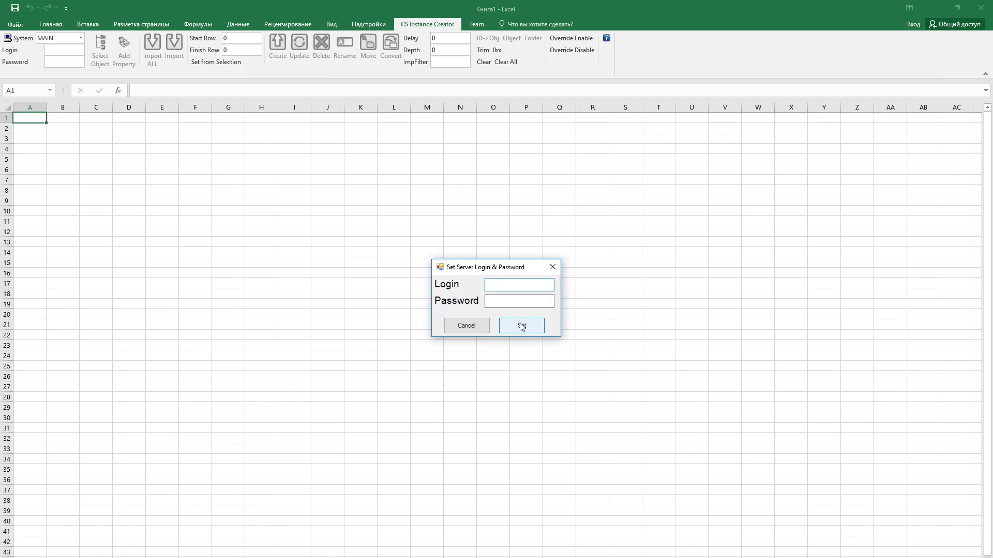
type("admin")
key("Tab")
type("admi")
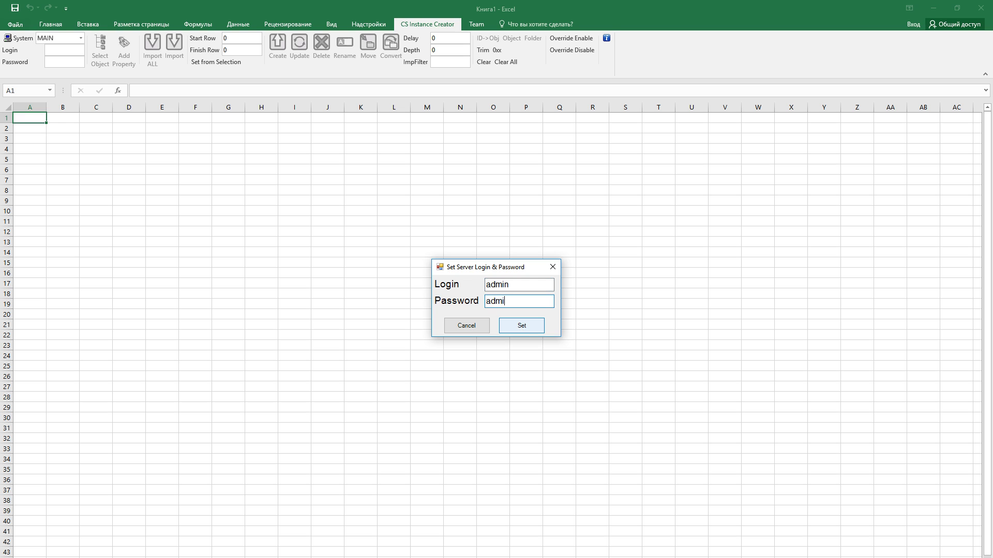
left_click(518, 326)
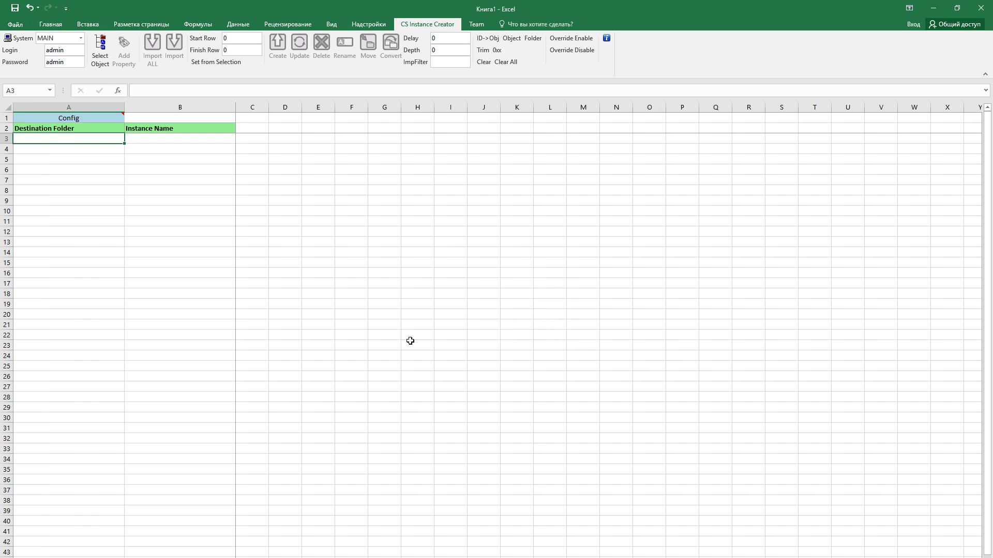
Browse Creatable Classes > SC2010 down to the Group class folder
left_click(104, 54)
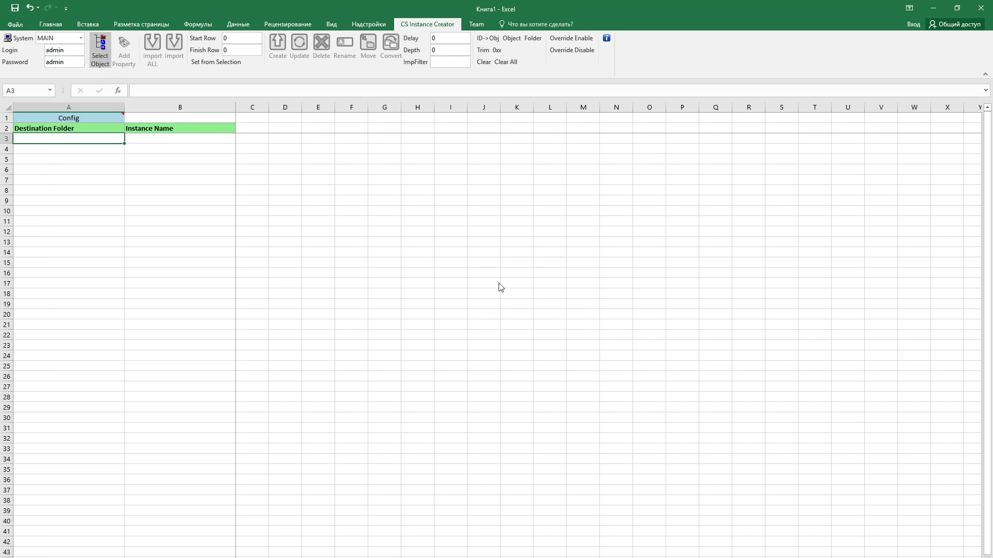
double_click(396, 191)
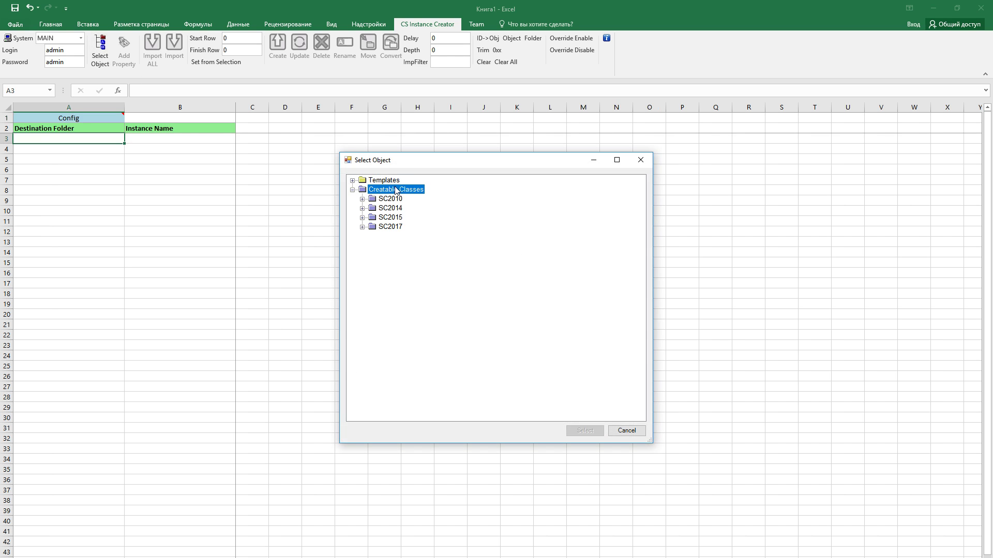
double_click(398, 199)
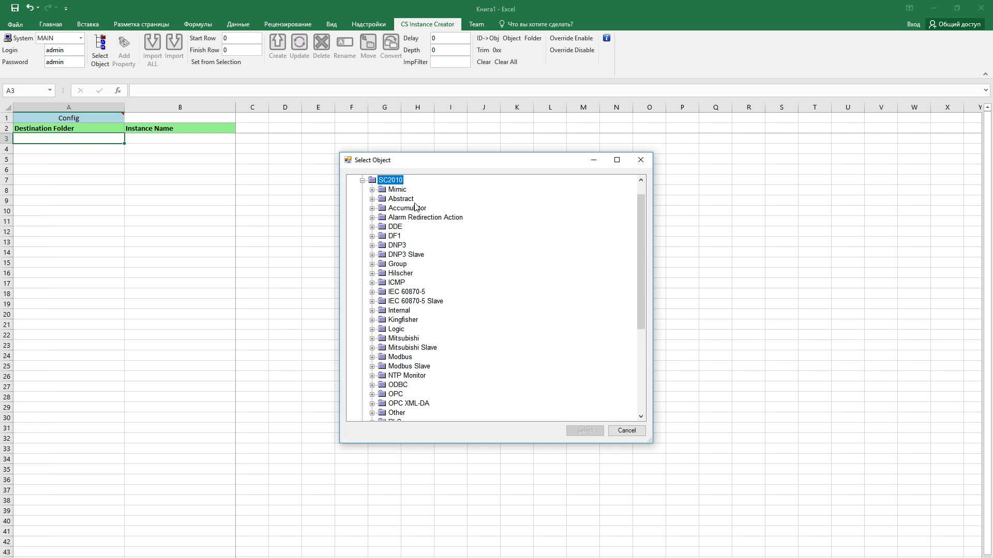
double_click(400, 265)
Target the Group (CGroup) class and add its Security property as a column
left_click(422, 274)
left_click(582, 430)
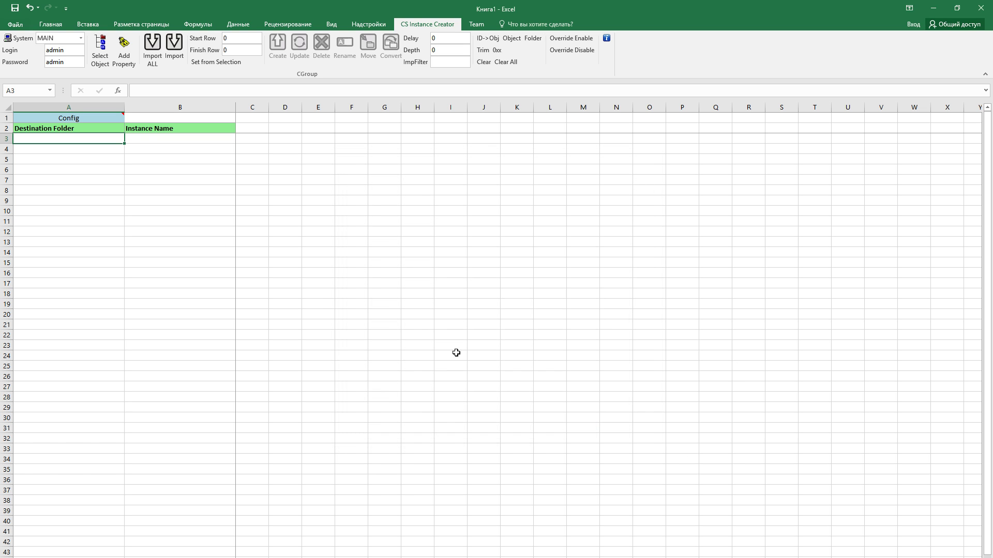
left_click(125, 58)
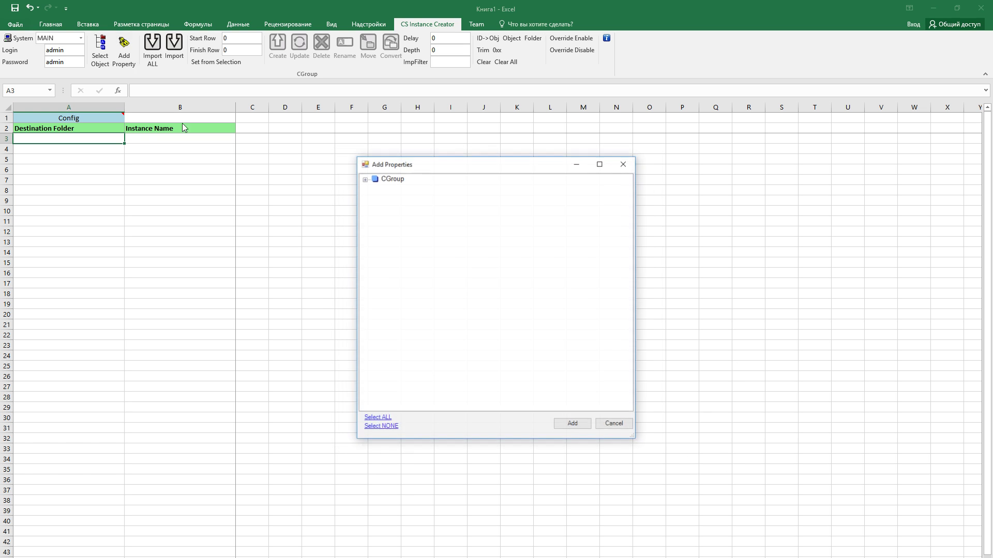
left_click(365, 179)
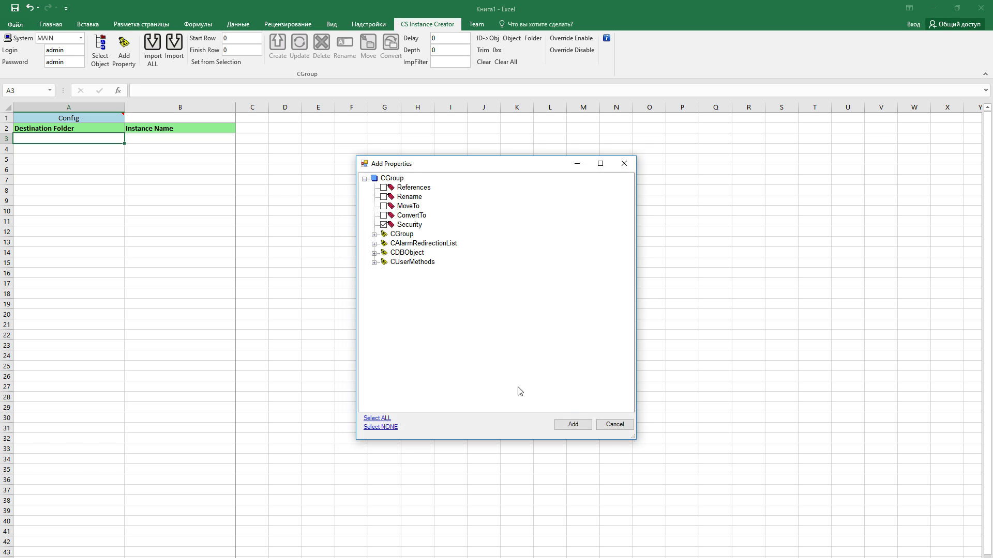
left_click(571, 424)
Import all Group objects and widen column C to fit the security strings
left_click(153, 49)
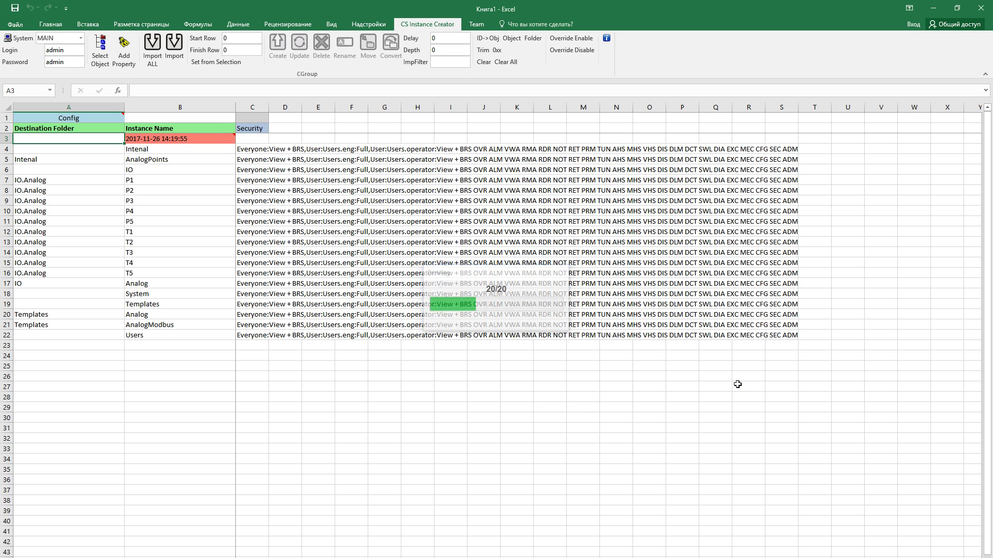
double_click(268, 107)
left_click_drag(442, 150, 443, 339)
left_click(461, 356)
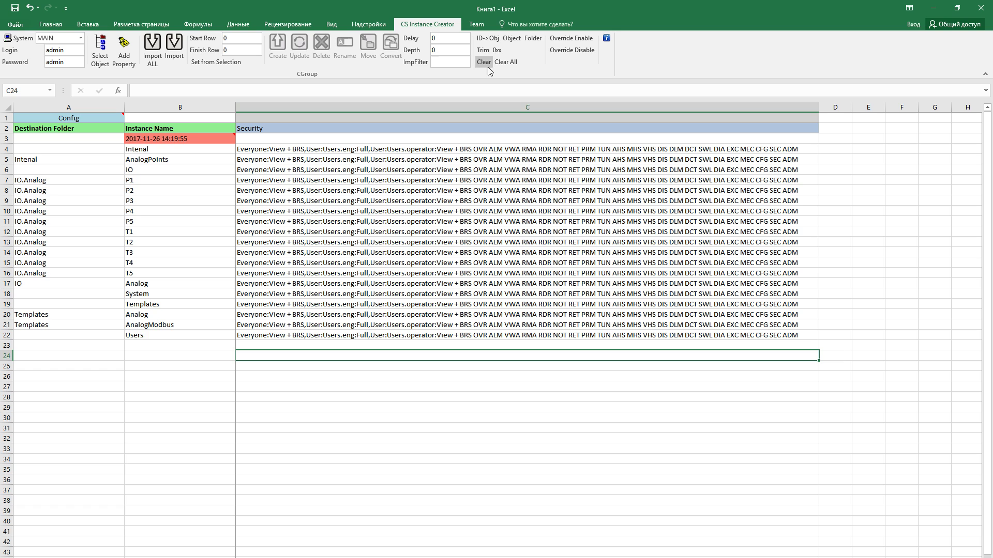
Clear all data from the analog point sheet and bring up the Select Object class browser
left_click(531, 492)
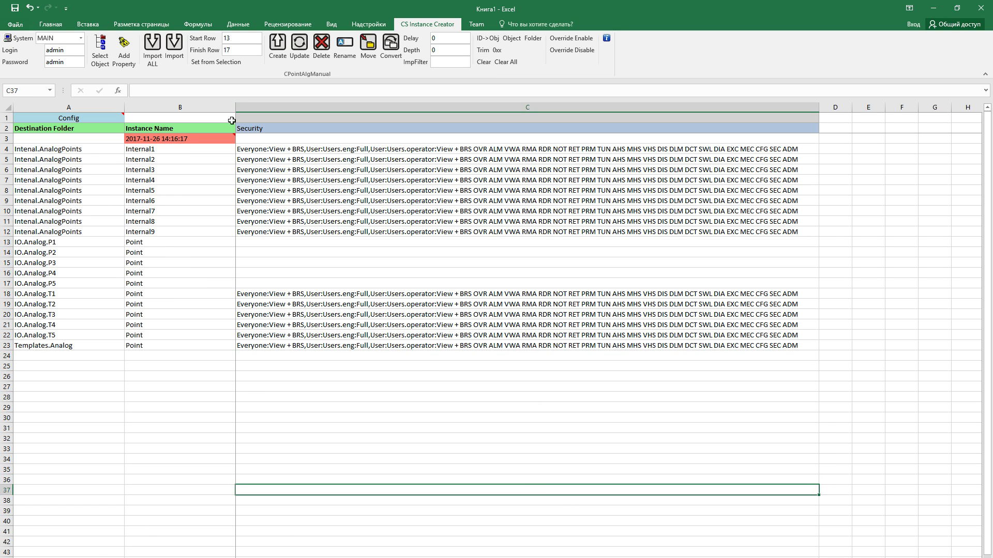
left_click(495, 64)
left_click(100, 52)
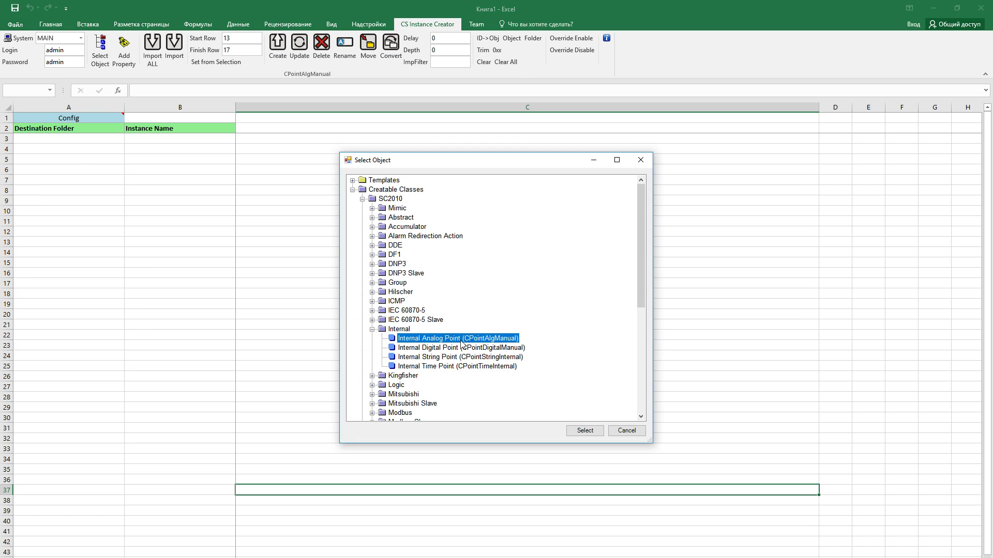
Choose the Templates.Analog template as the object class
left_click(352, 189)
left_click(352, 180)
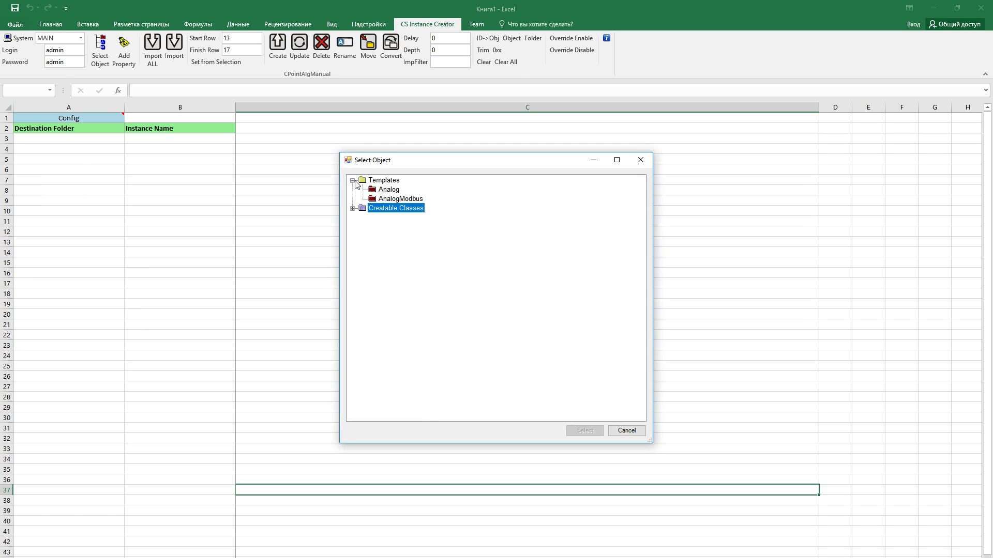
left_click(395, 191)
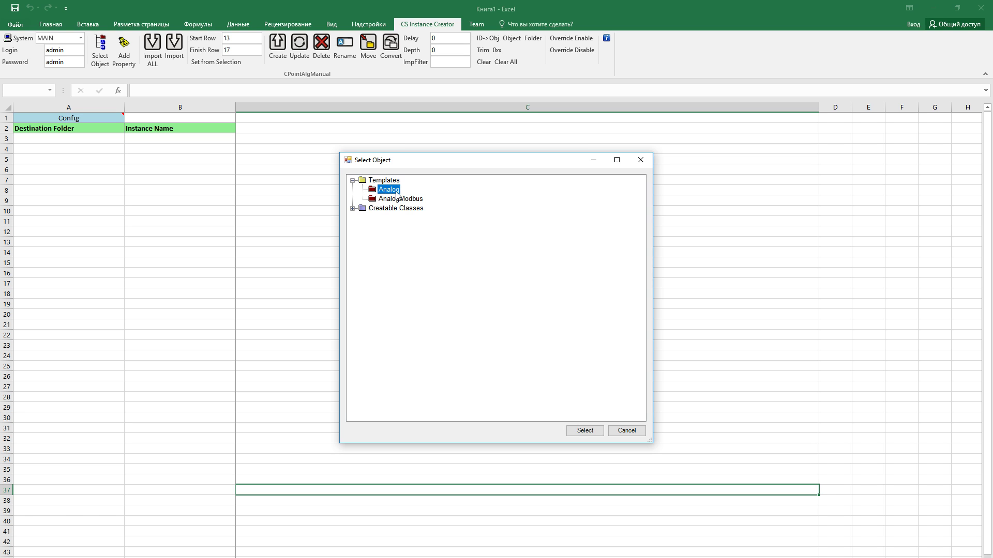
left_click(597, 432)
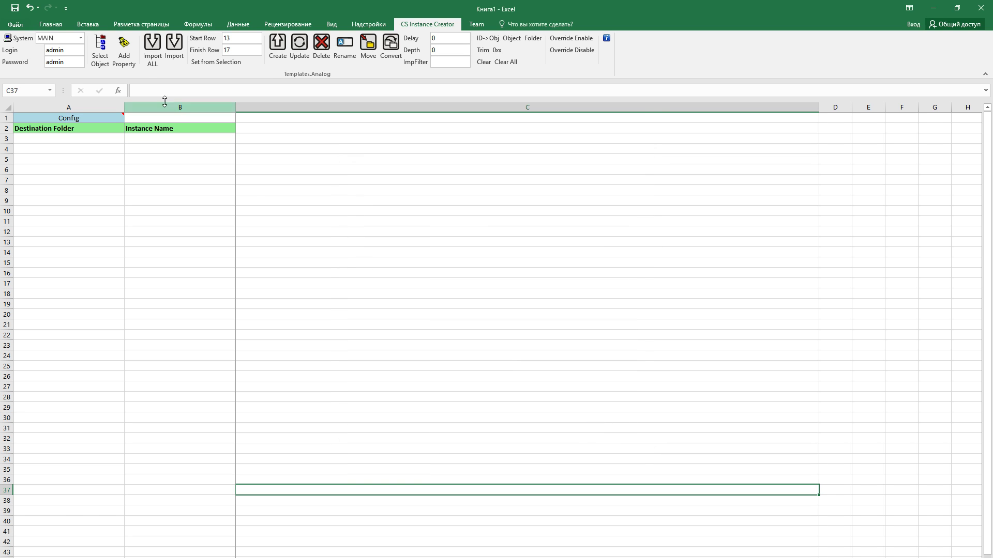
Add only the Point Security property of Templates.Analog as a sheet column
left_click(124, 49)
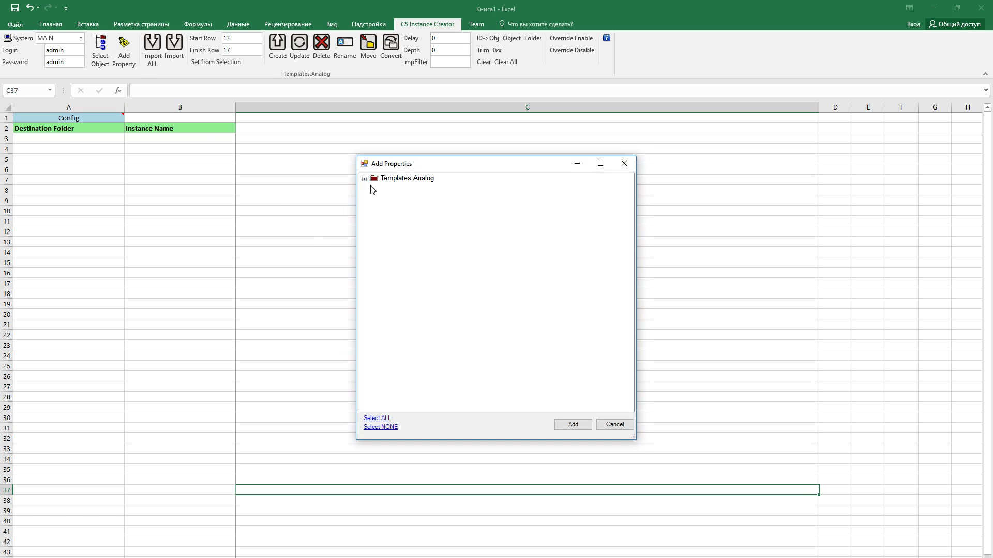
left_click(365, 179)
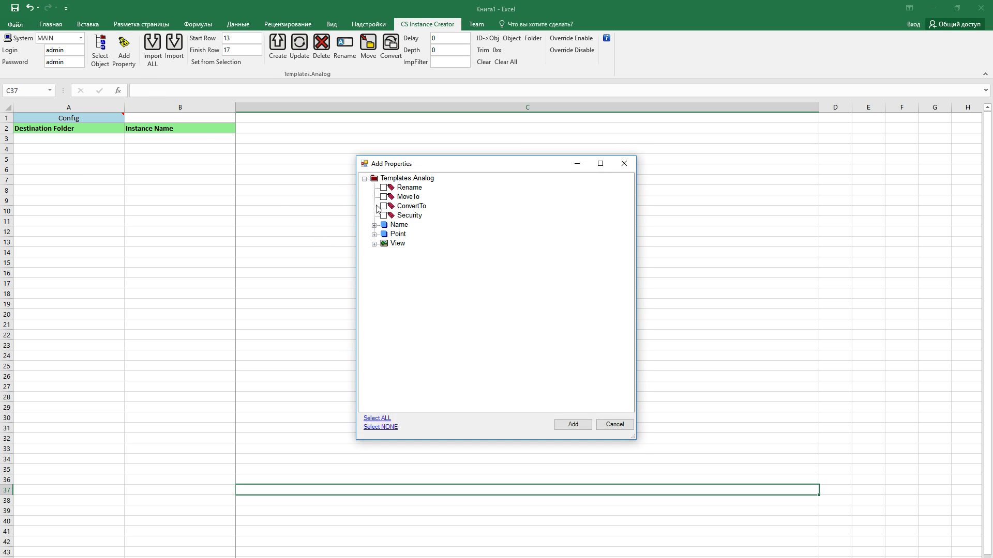
left_click(374, 234)
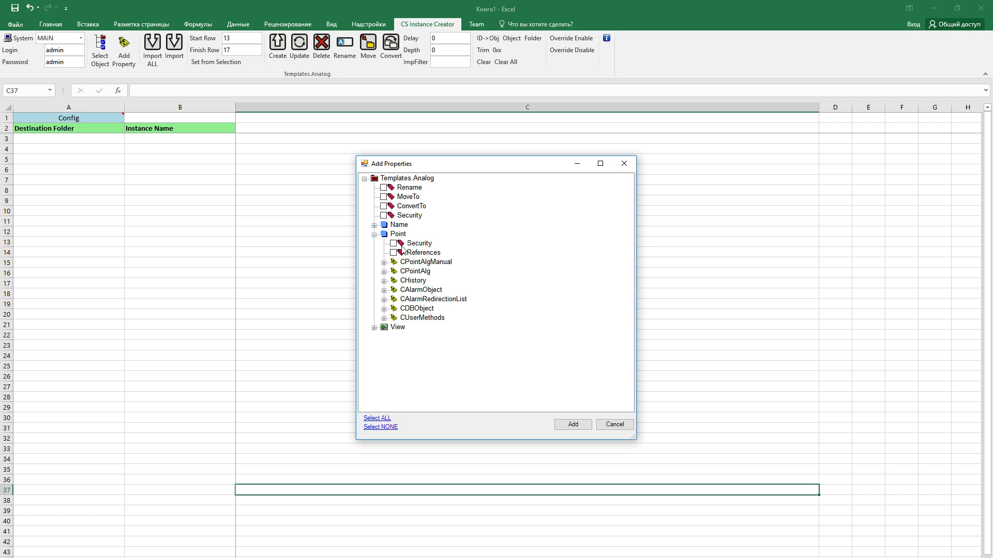
left_click(393, 253)
left_click(393, 253)
left_click(393, 243)
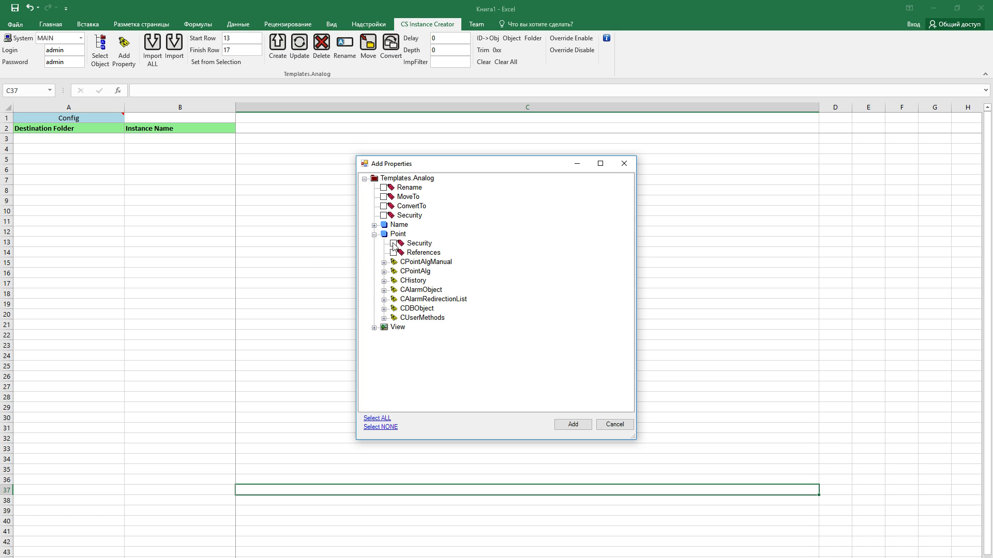
left_click(586, 427)
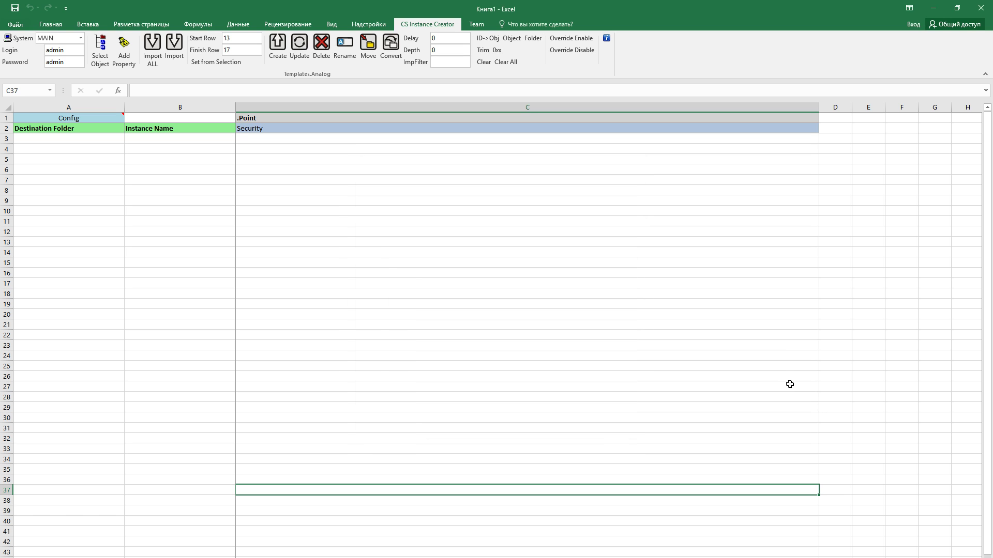
Import all analog instances and change T1's operator permission to Full in cell C9
left_click(162, 64)
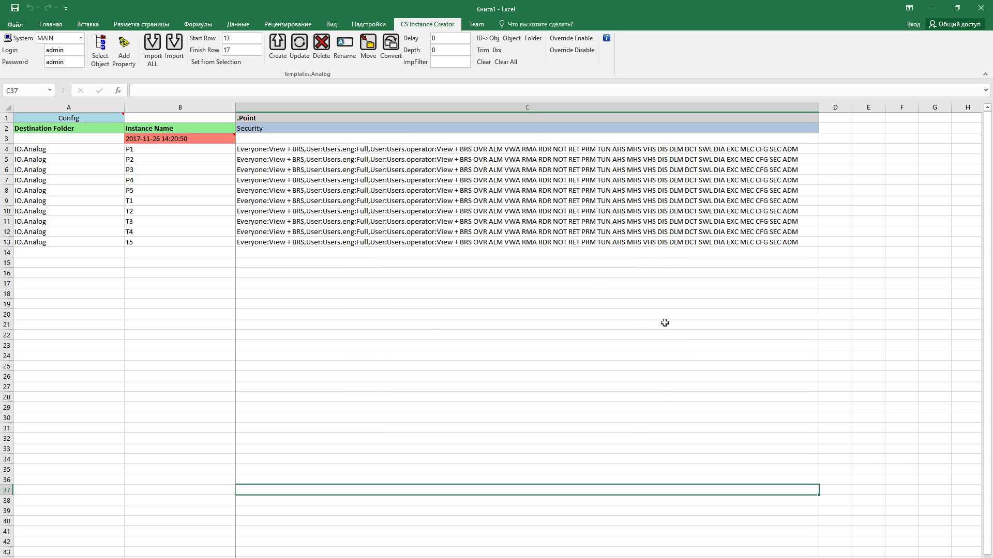
left_click(378, 202)
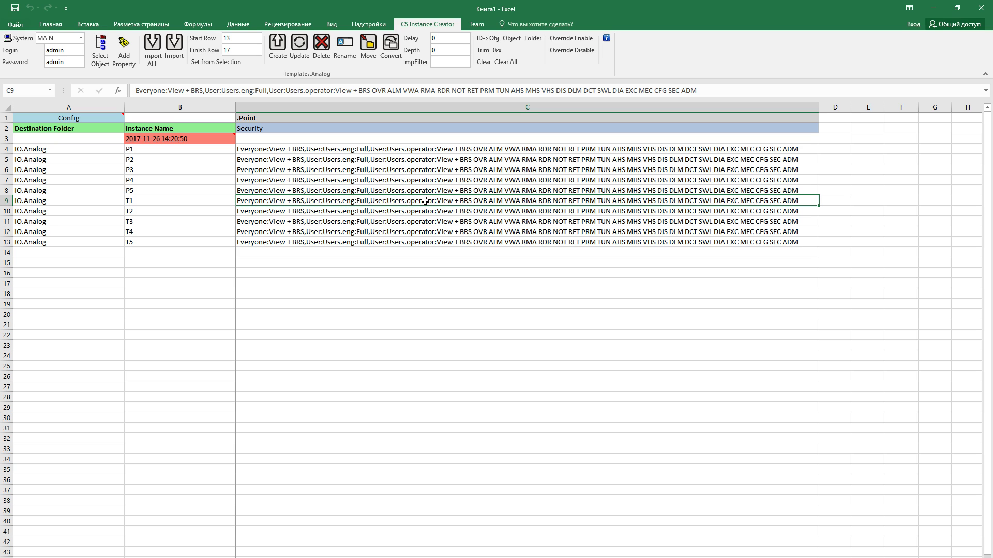
double_click(359, 202)
key("Right")
key("shift+End")
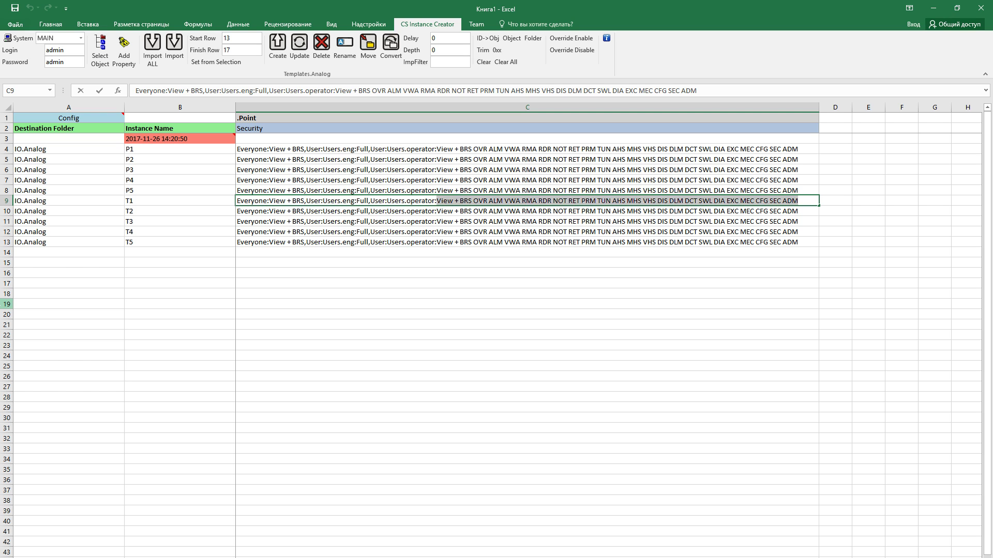
type("Full,User:Users.operator:Full")
key("Return")
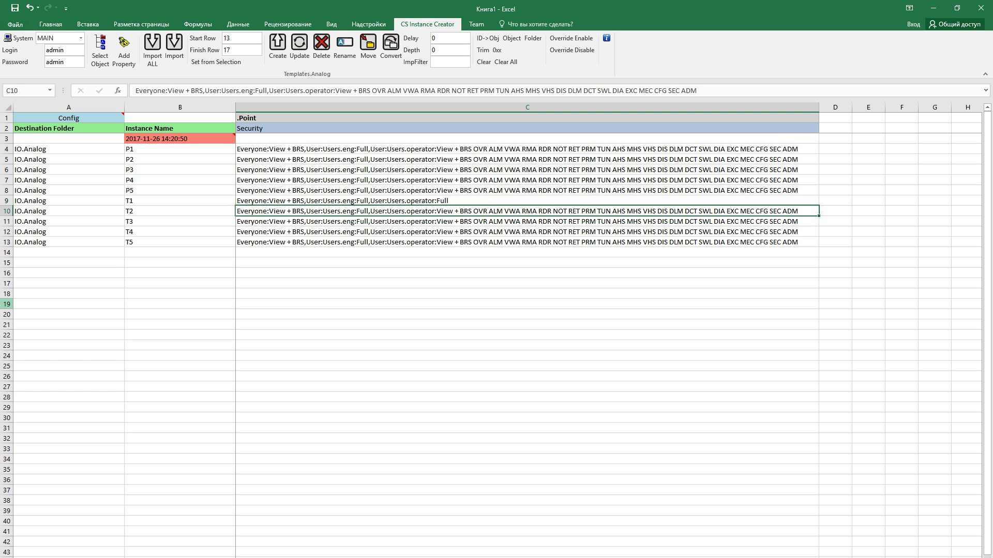
Fill T1's operator:Full security down to T2–T5 and update rows 9–13 on the server
left_click(813, 202)
left_click_drag(819, 207, 820, 248)
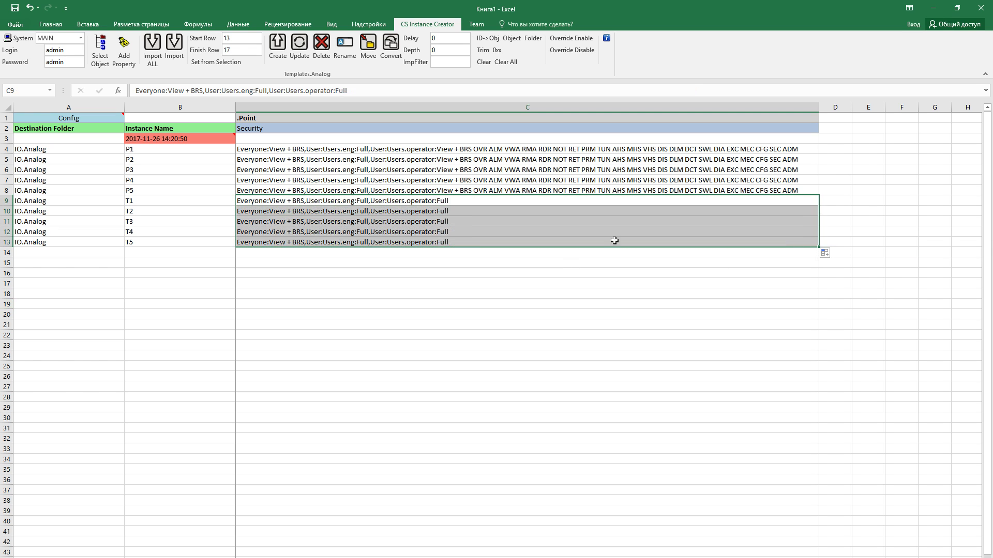
left_click(212, 62)
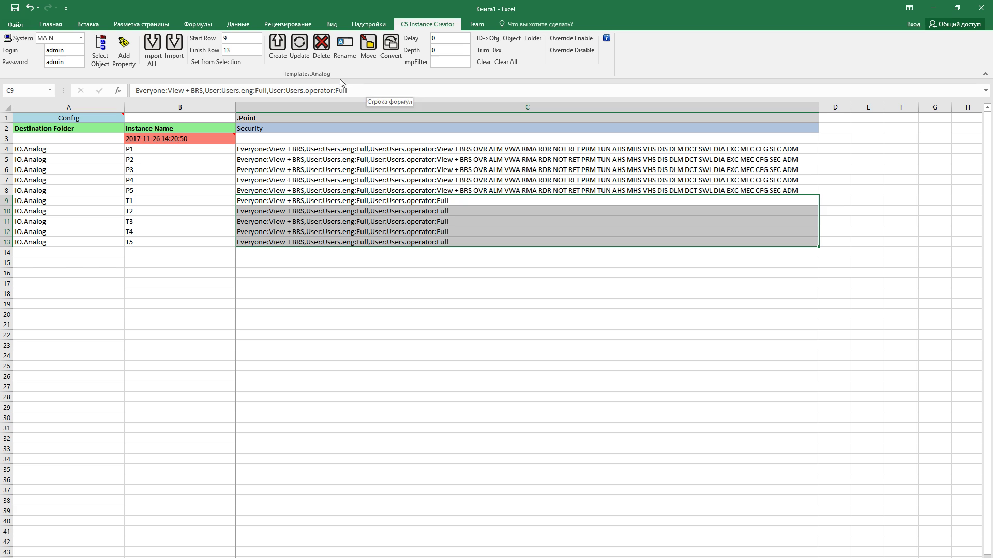
left_click(301, 49)
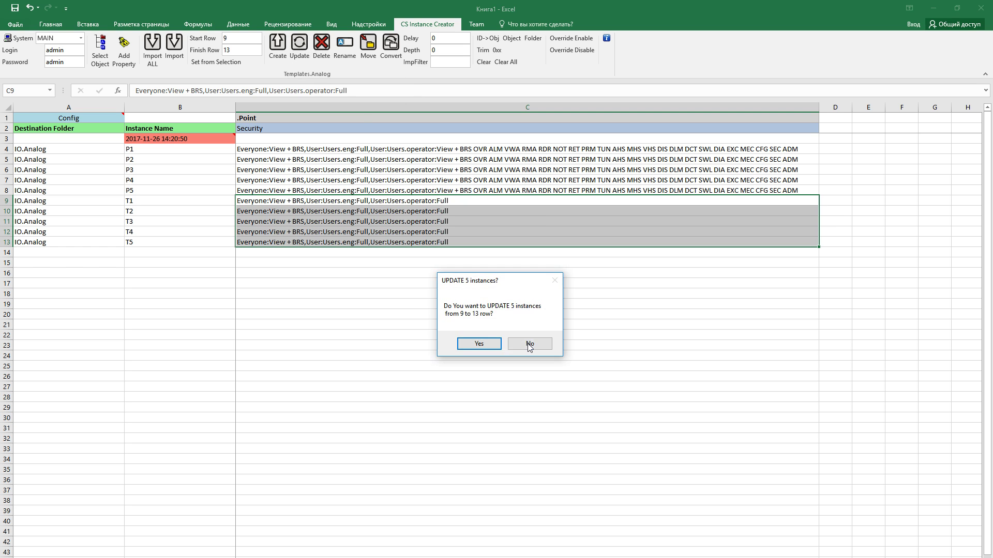
left_click(495, 345)
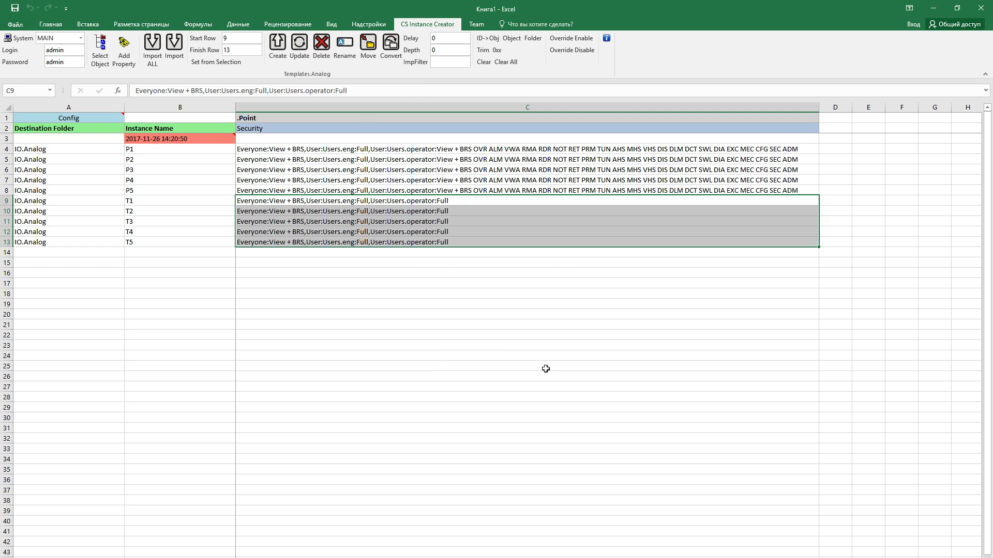
left_click(576, 368)
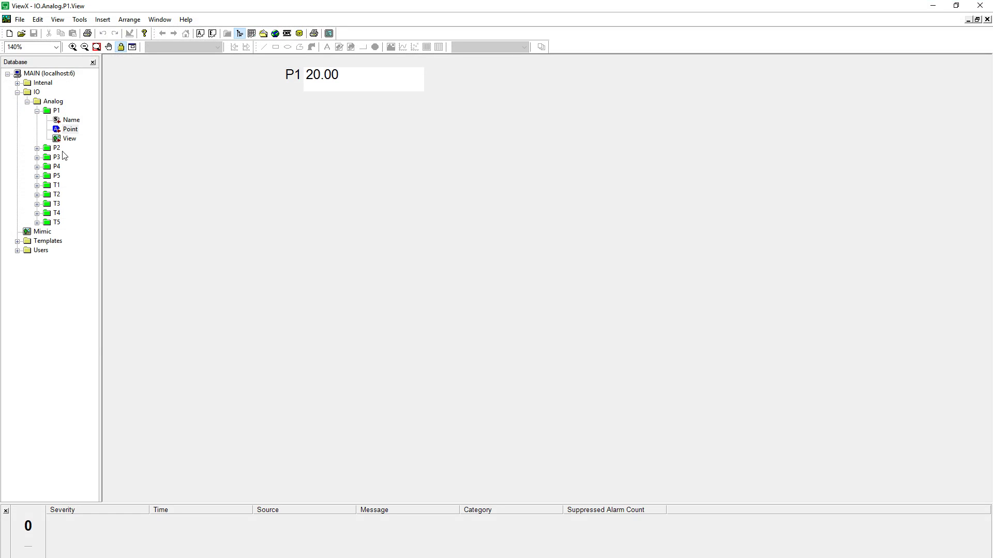
right_click(70, 130)
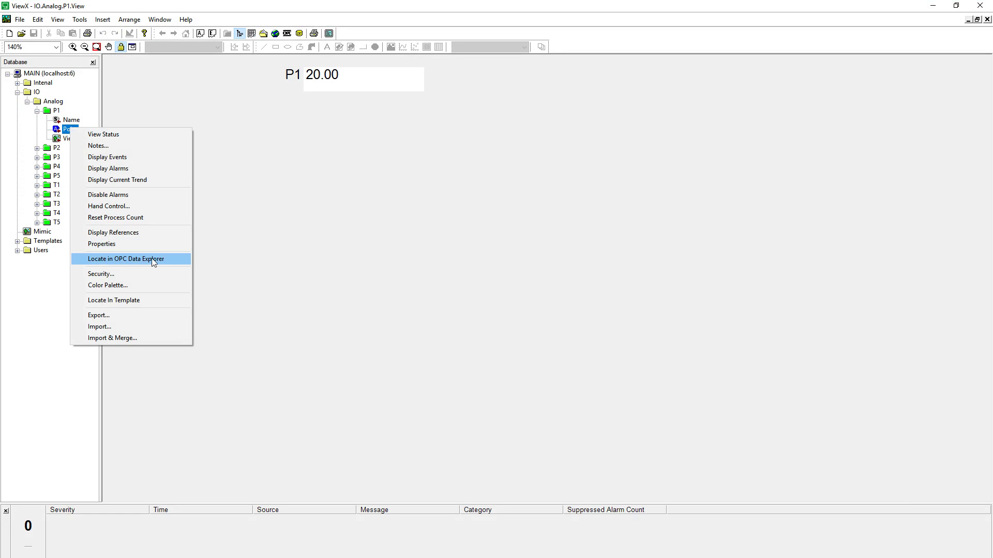
left_click(156, 277)
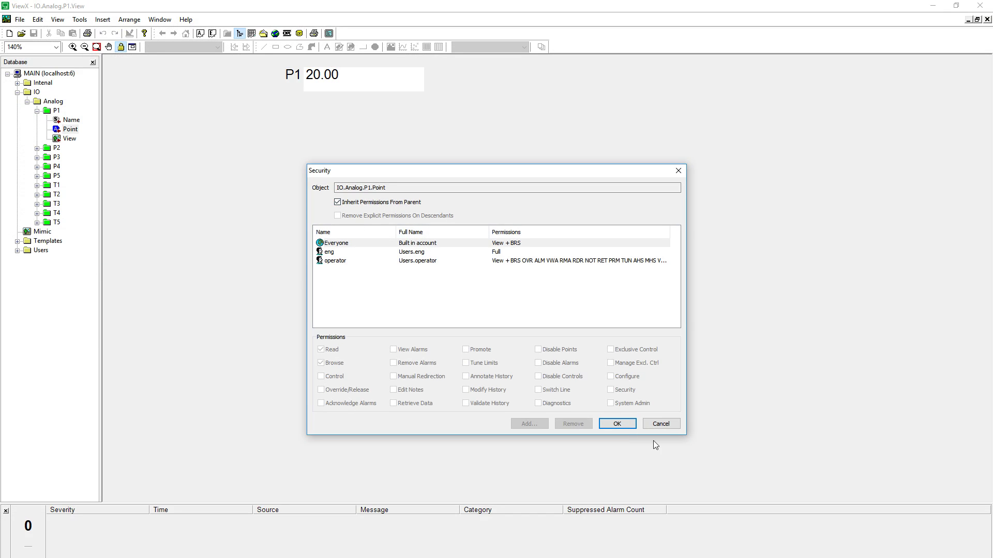
left_click(661, 424)
double_click(56, 185)
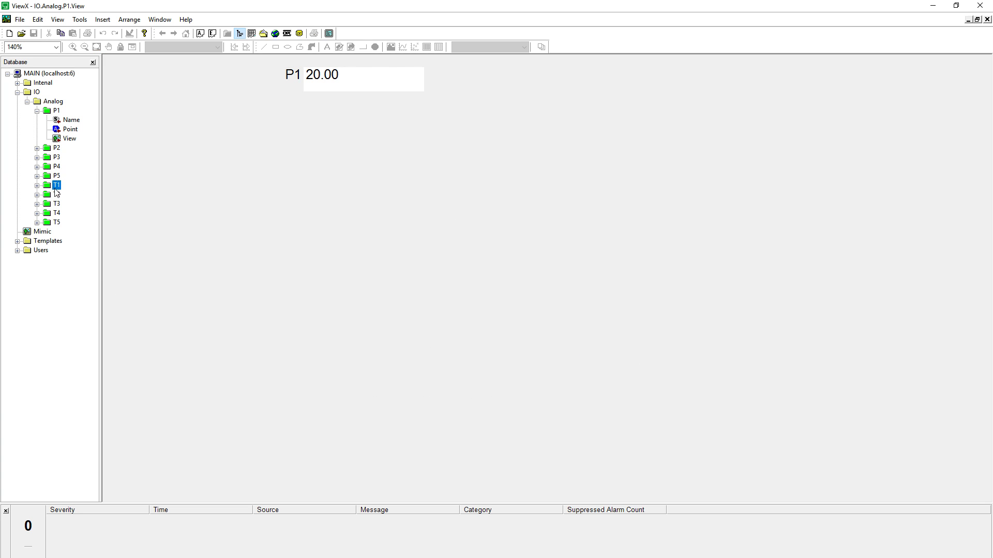
right_click(70, 205)
Confirm T1 Point's security gives the operator Full, then apply it and accept the warning
left_click(134, 353)
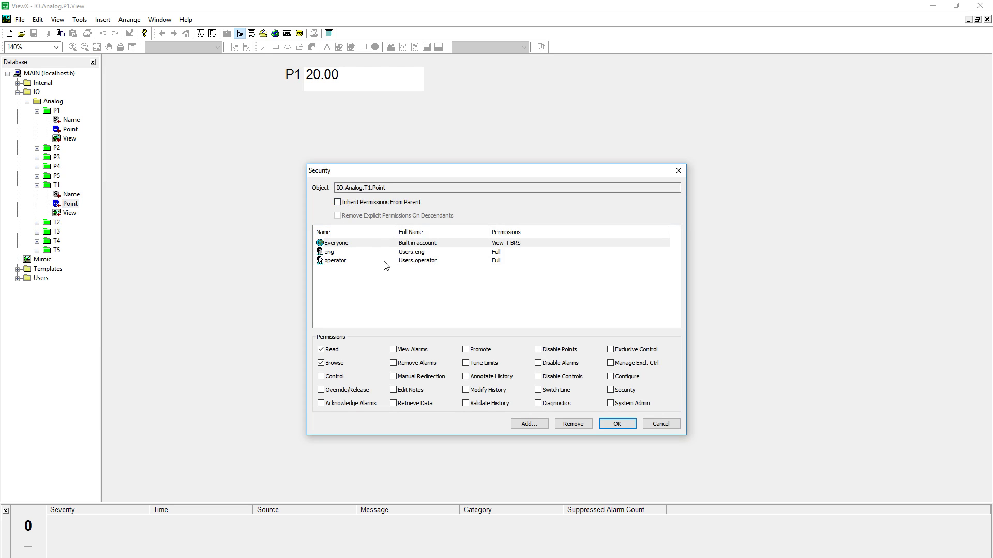
left_click(386, 261)
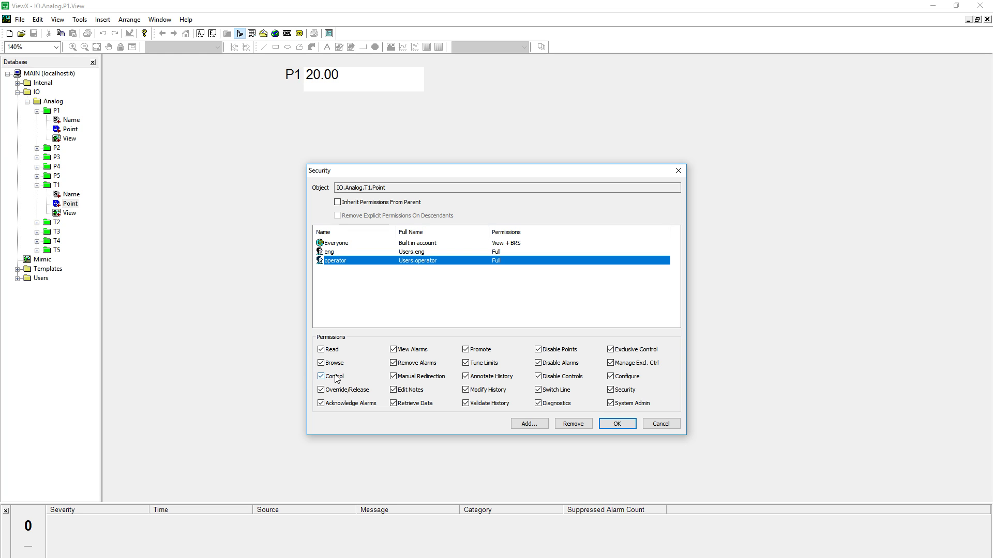
left_click(617, 424)
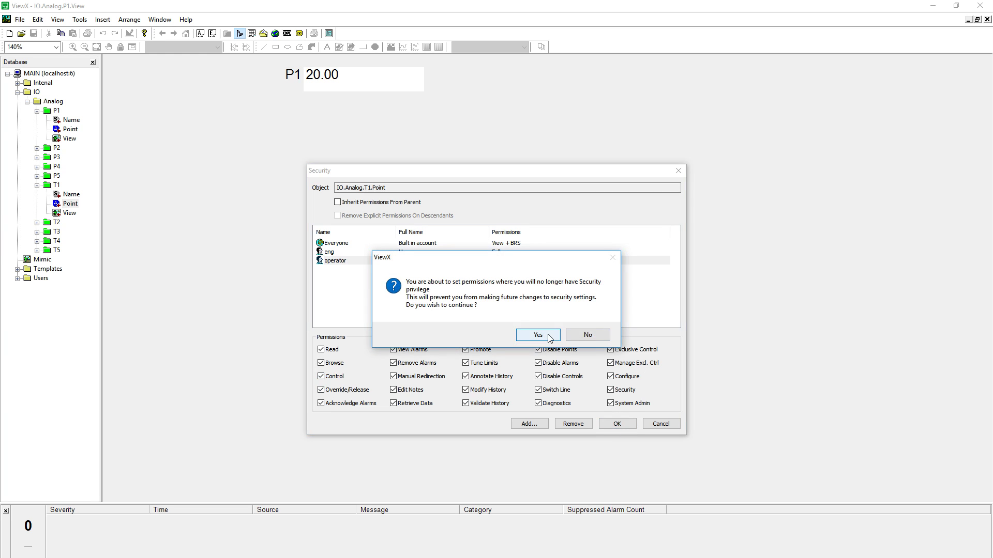
left_click(550, 337)
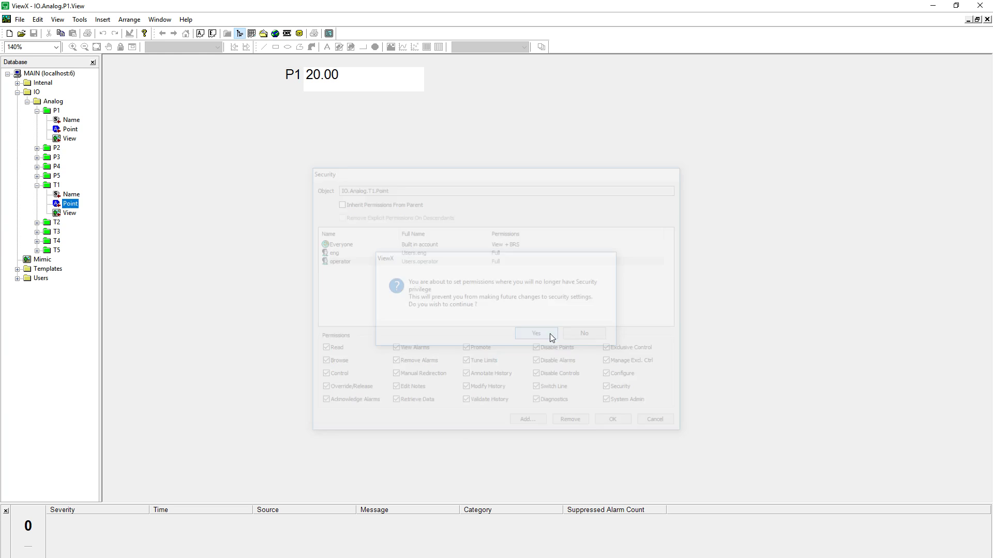
Collapse the T1, P1, Analog and IO branches of the Database tree
left_click(38, 186)
left_click(37, 112)
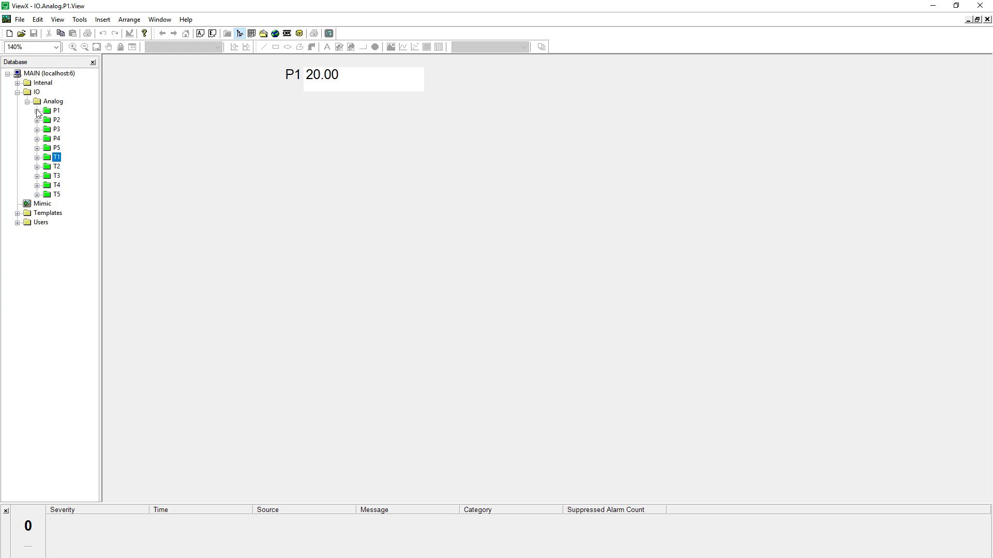
left_click(28, 101)
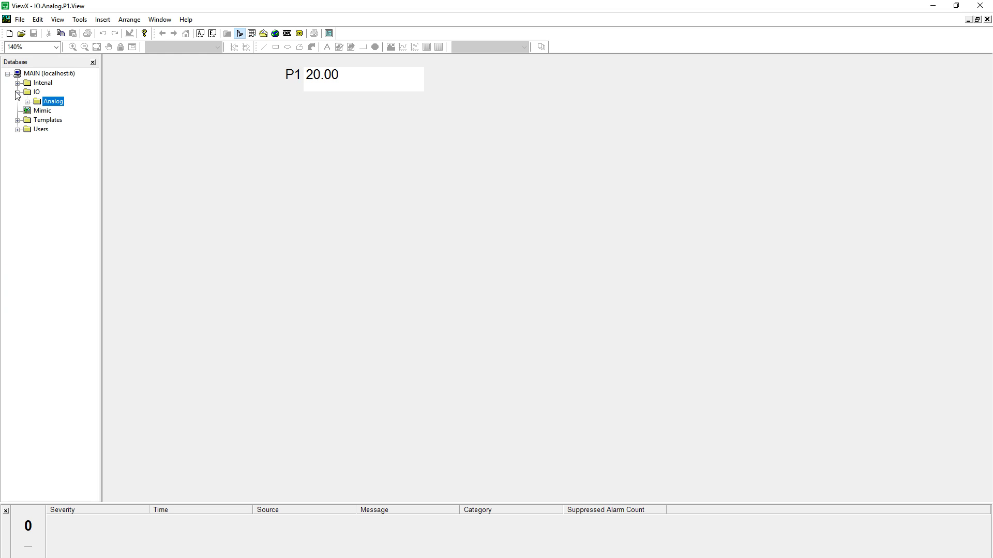
left_click(17, 92)
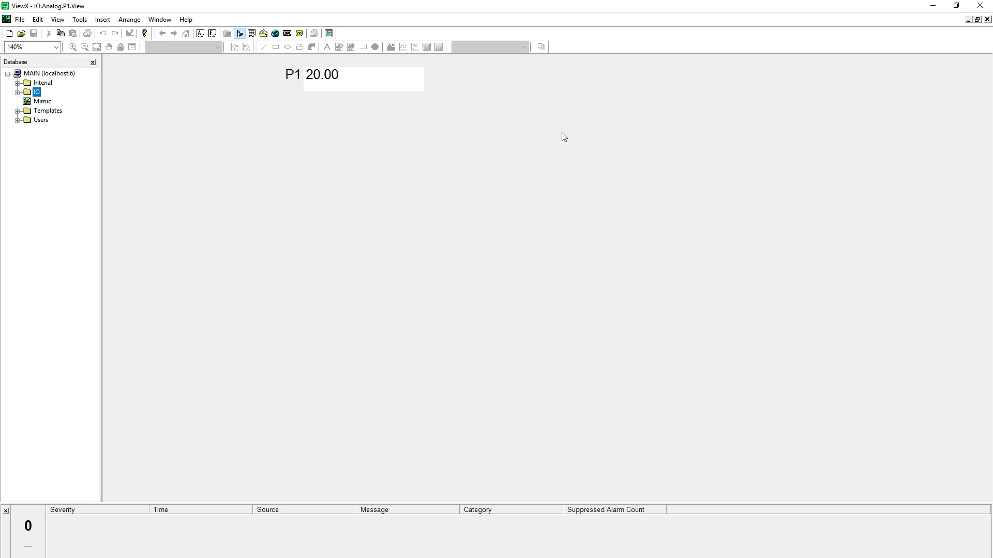